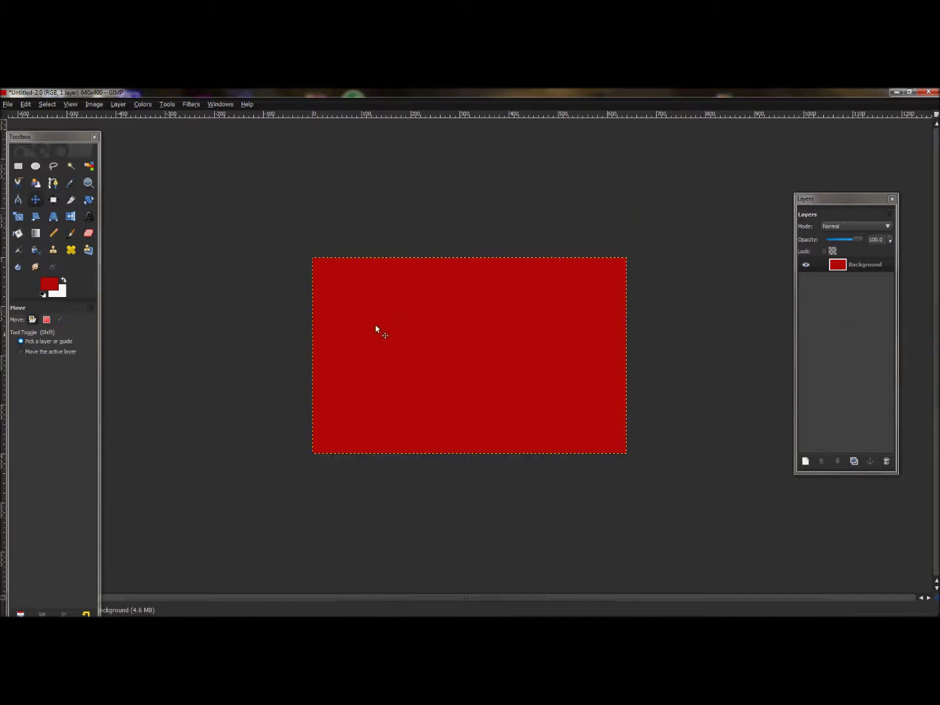
Add a text box about 570 × 301 px across the red canvas with the text LOS.
click(88, 216)
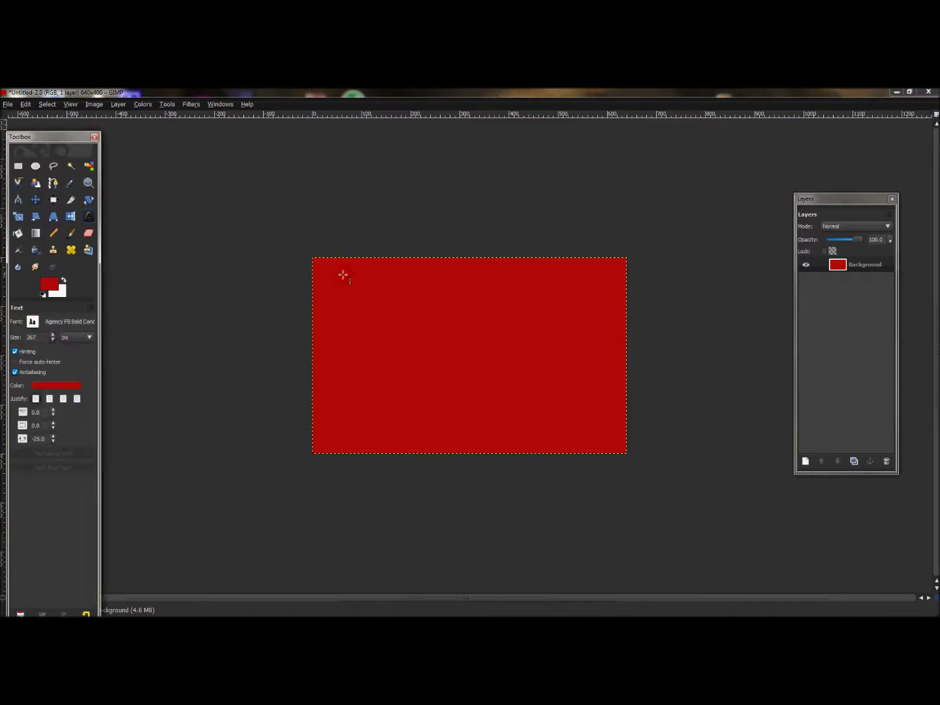
key(Tab)
drag(330, 269, 610, 416)
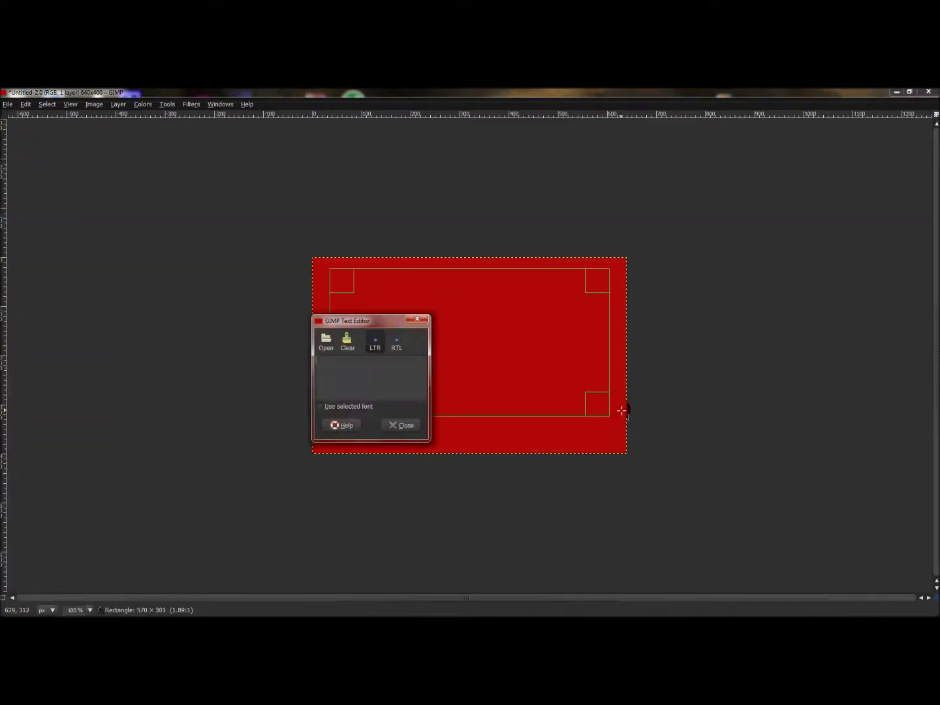
text(l)
click(401, 426)
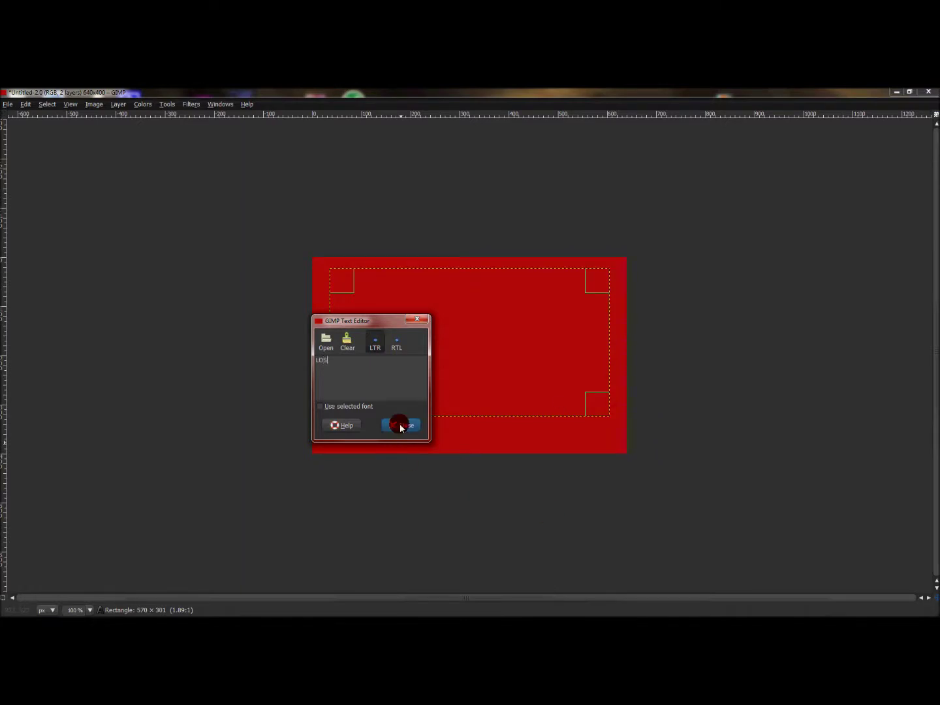
Change the colour of the LOS text to black (000000).
key(Tab)
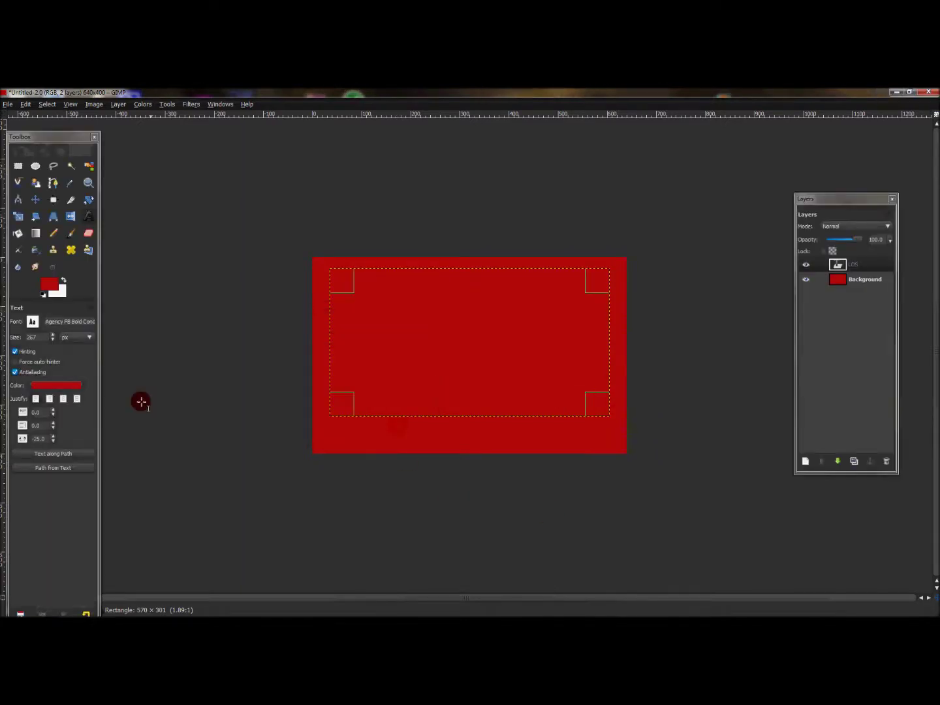
click(41, 391)
click(137, 219)
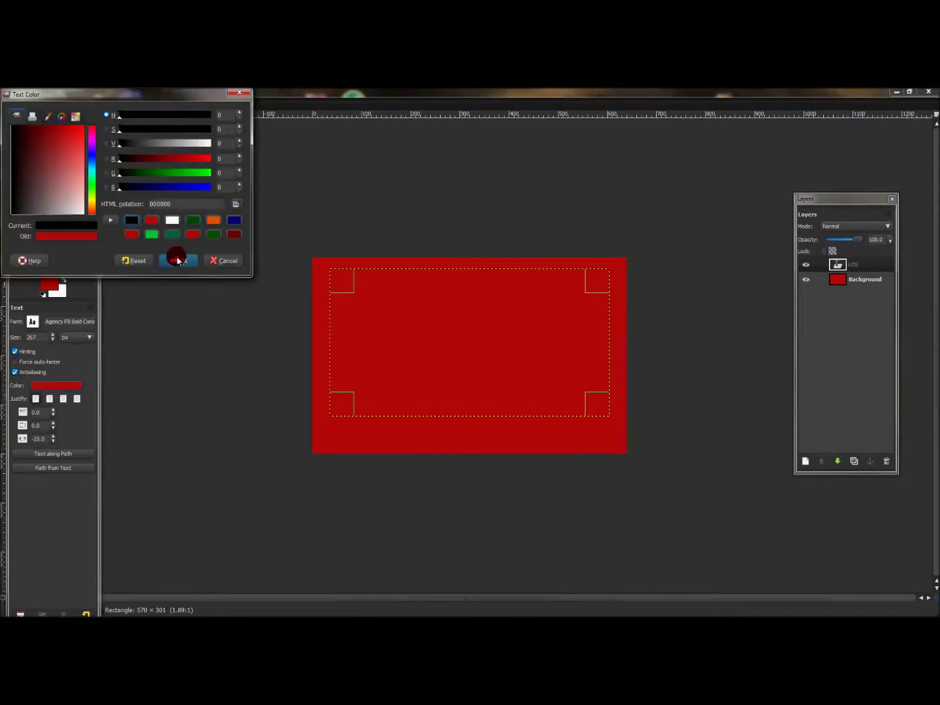
click(177, 261)
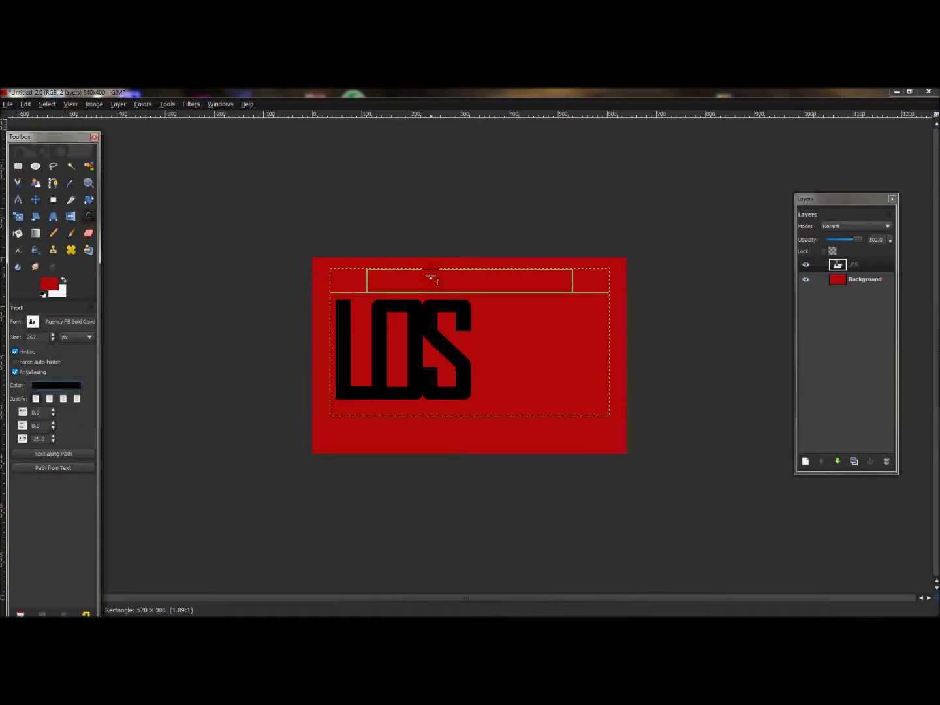
Set the letter spacing of the LOS text to -13.0.
click(53, 443)
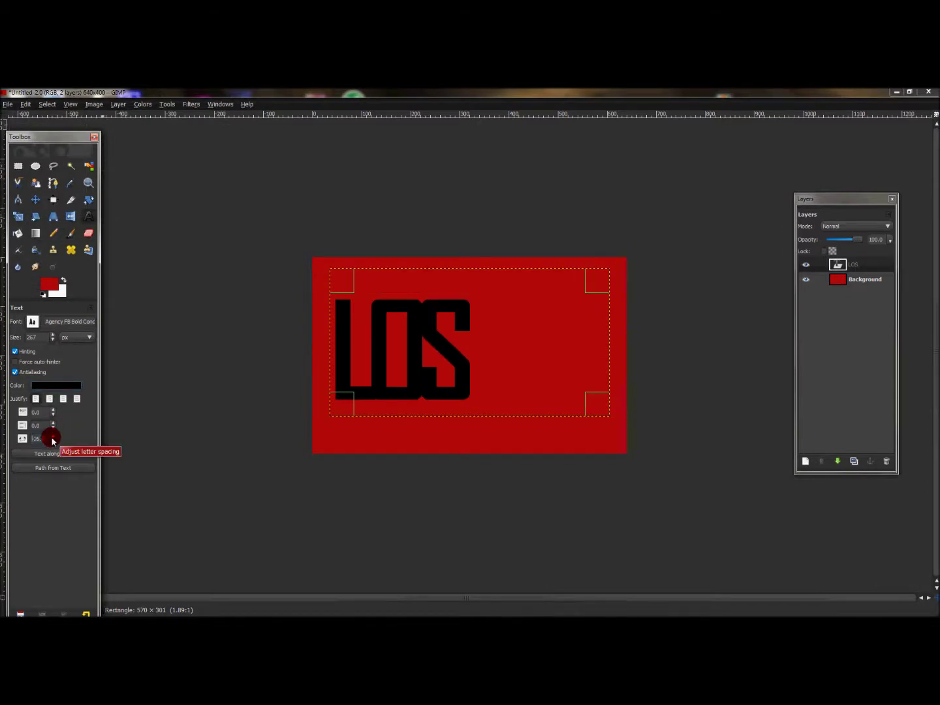
click(53, 436)
click(52, 437)
click(53, 436)
click(53, 436)
click(53, 437)
click(52, 437)
click(53, 437)
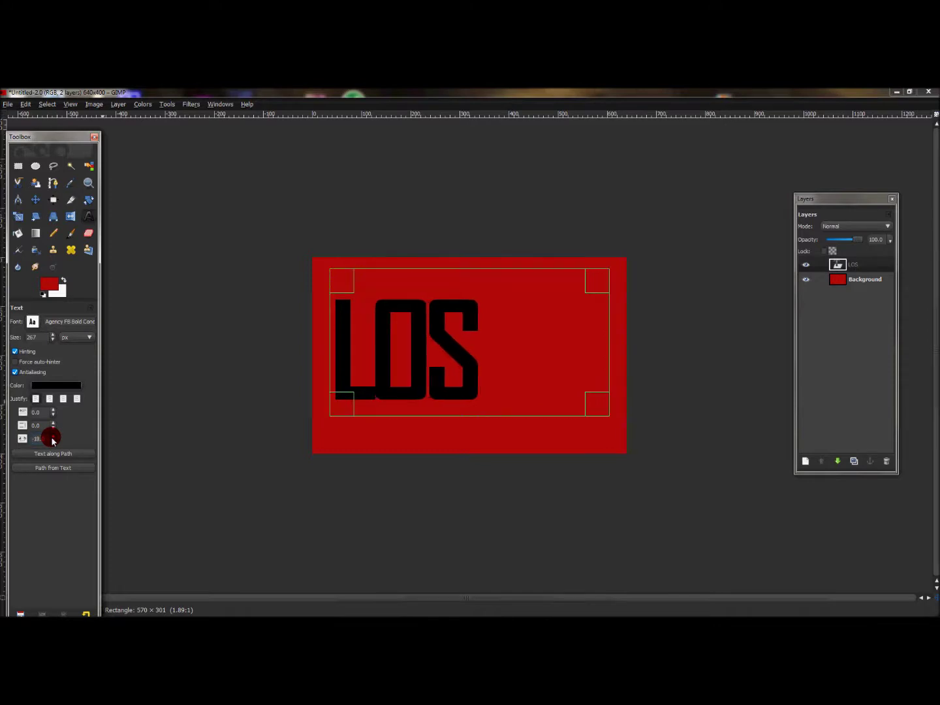
click(53, 436)
click(53, 437)
click(53, 436)
click(53, 437)
click(52, 437)
click(53, 437)
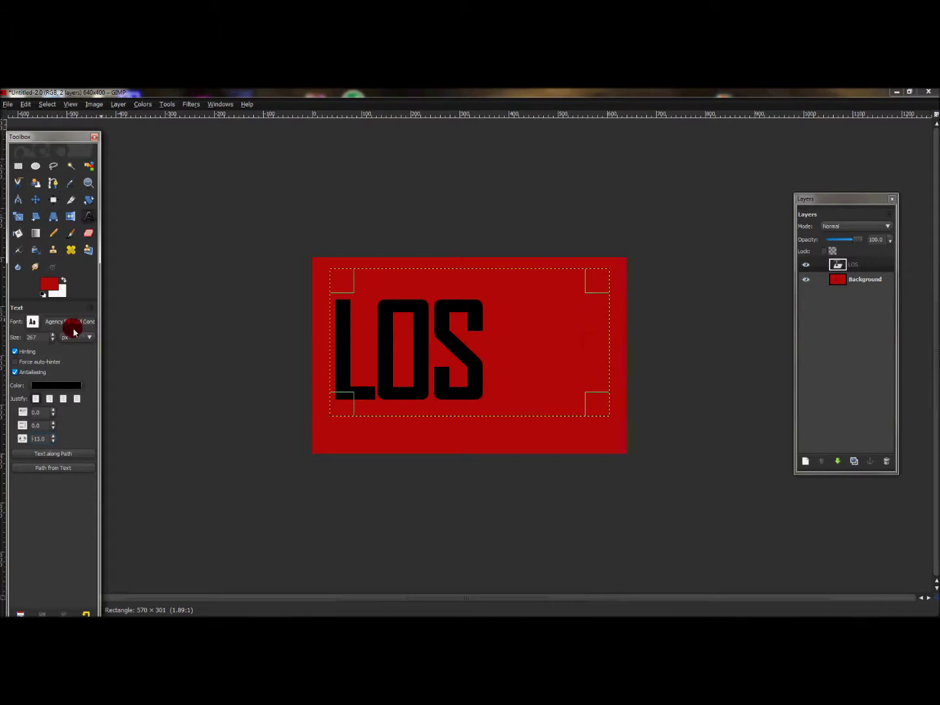
Increase the font size of the LOS text to 302 px.
click(53, 334)
drag(52, 338, 52, 338)
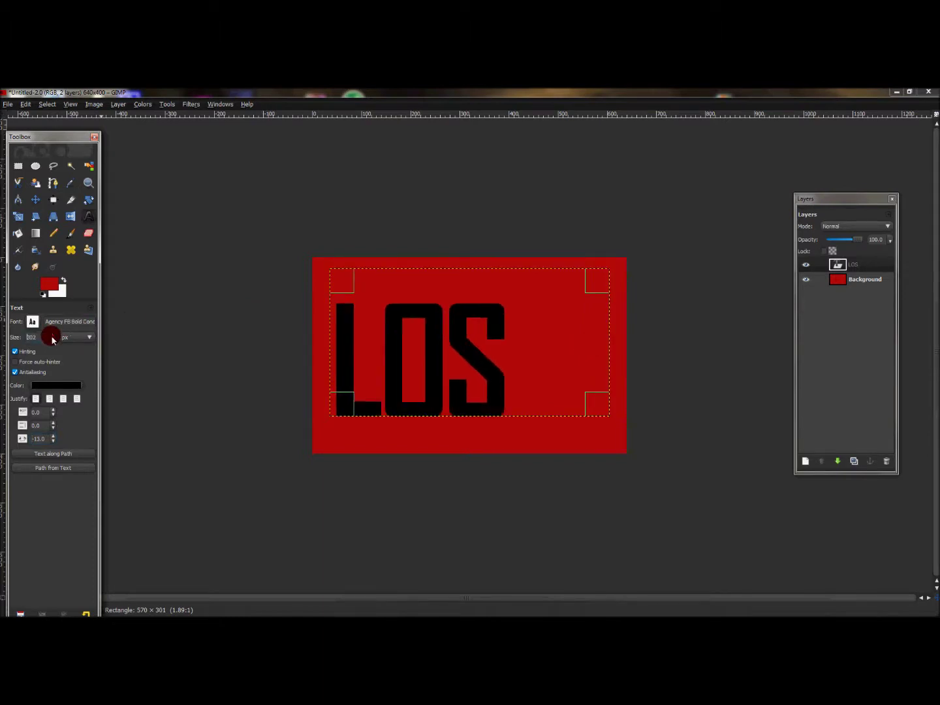
key(Tab)
click(362, 408)
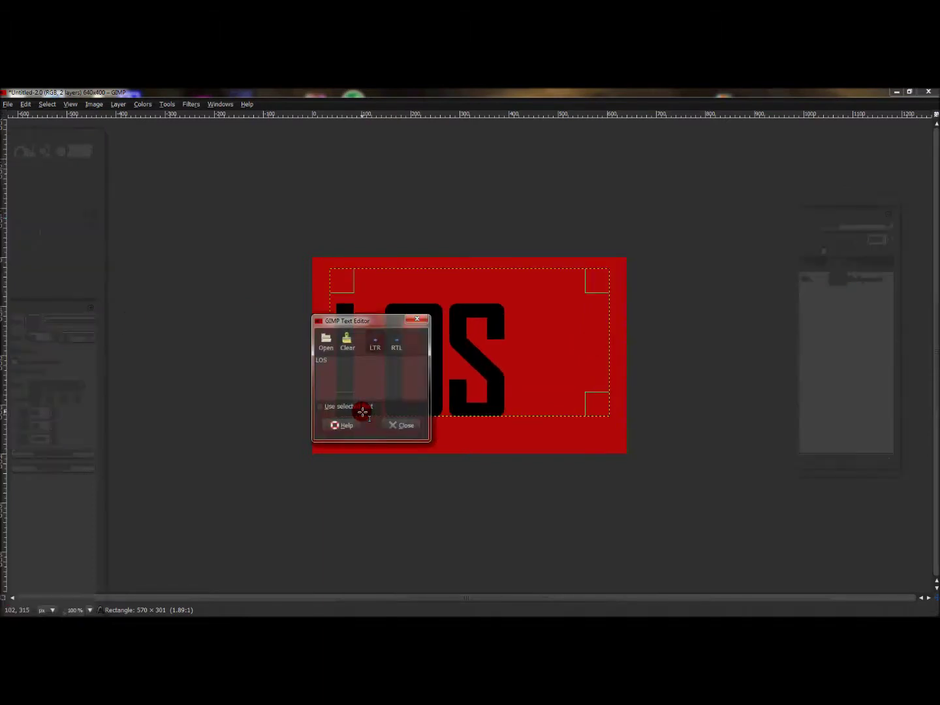
click(386, 426)
key(Tab)
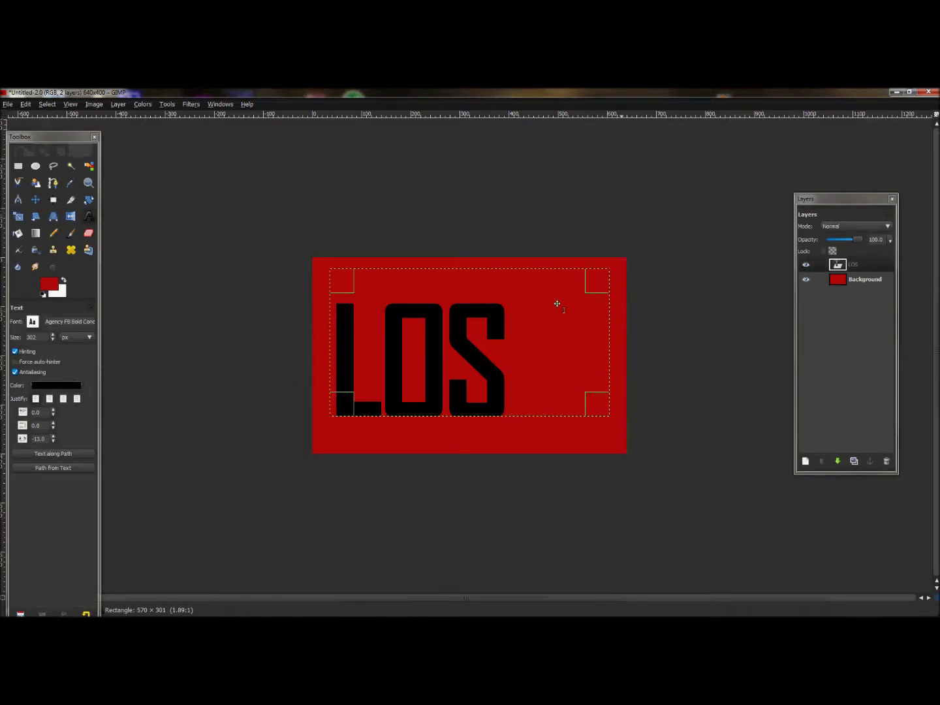
Resize the LOS layer to the image size and switch to the Move tool.
click(115, 105)
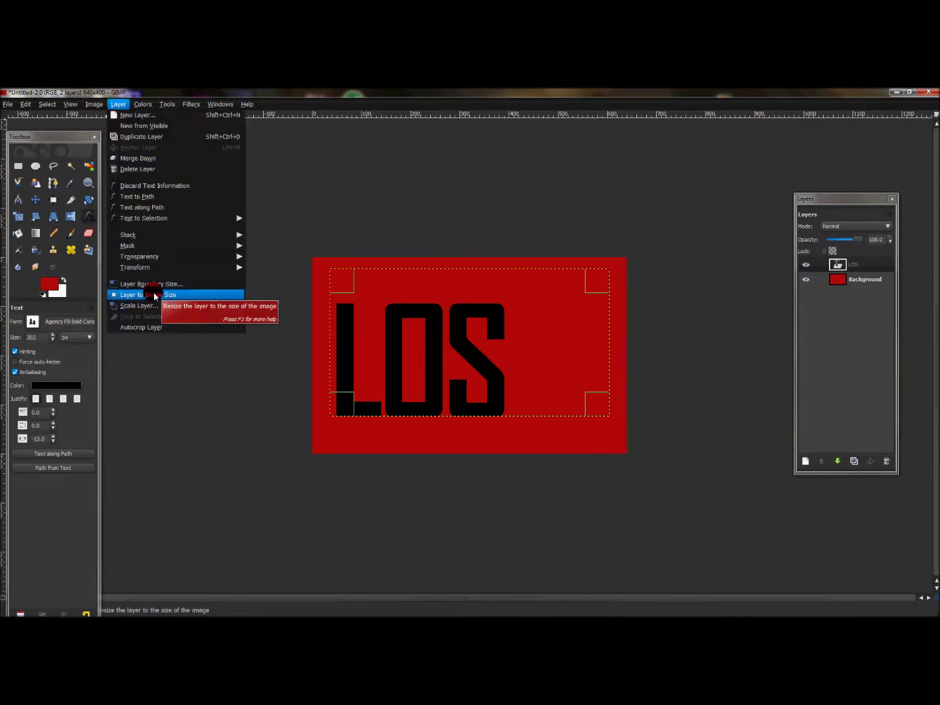
click(155, 297)
click(34, 202)
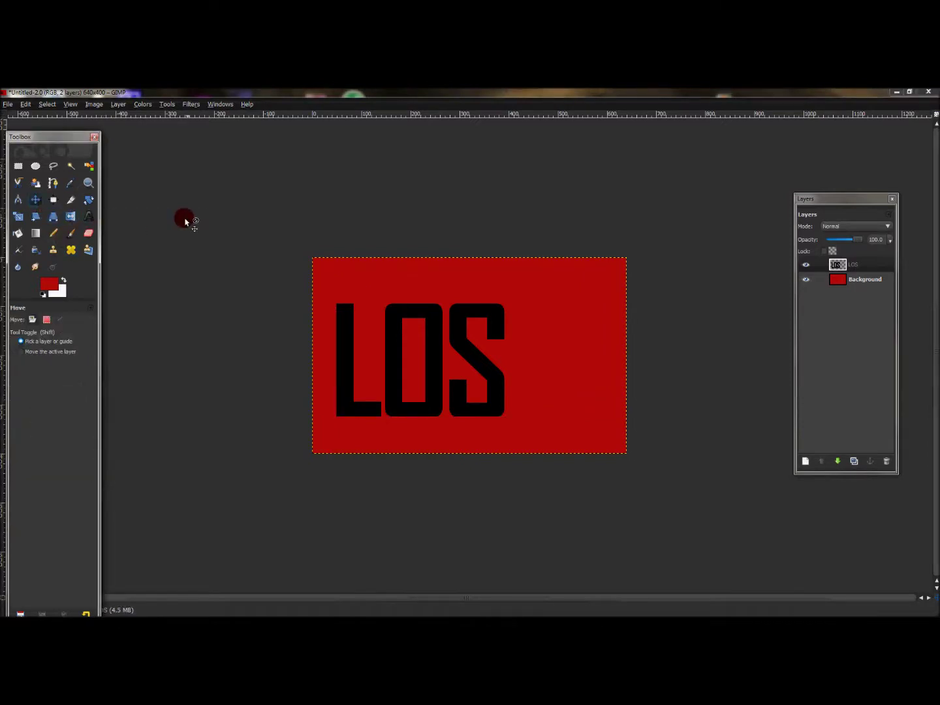
Draw a text box about 231 × 169 px beside the S and create a new text layer from the LOS text attributes.
click(91, 216)
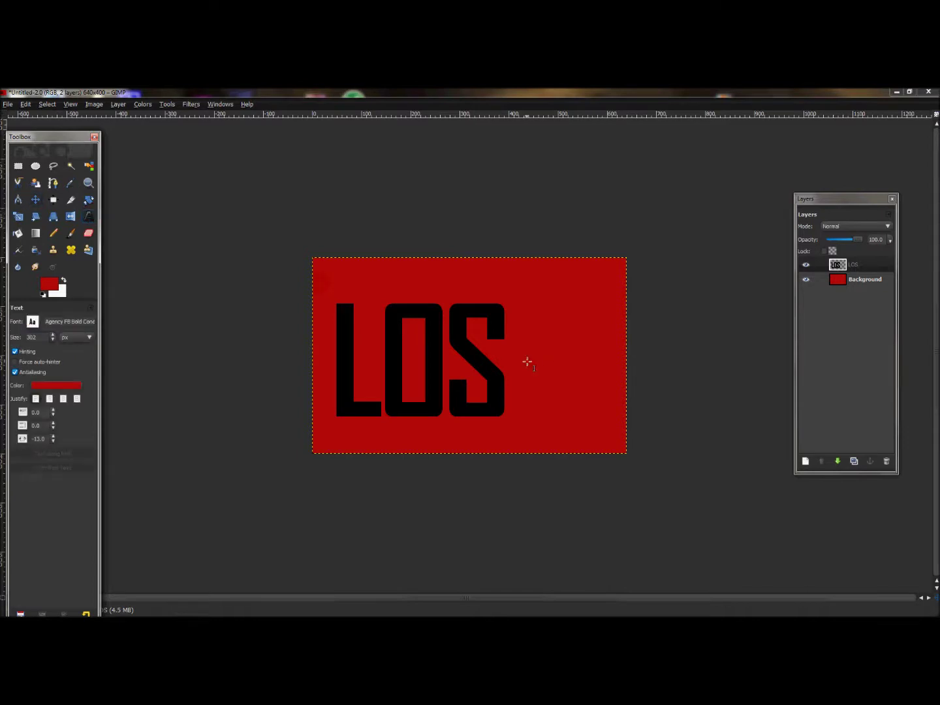
drag(521, 361, 626, 442)
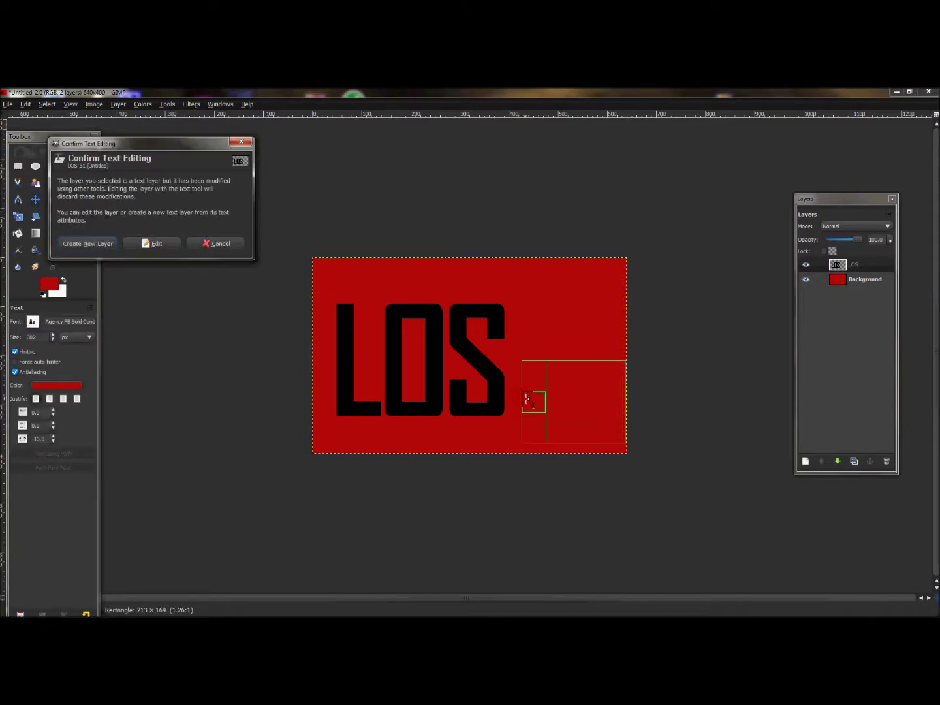
drag(522, 398, 513, 398)
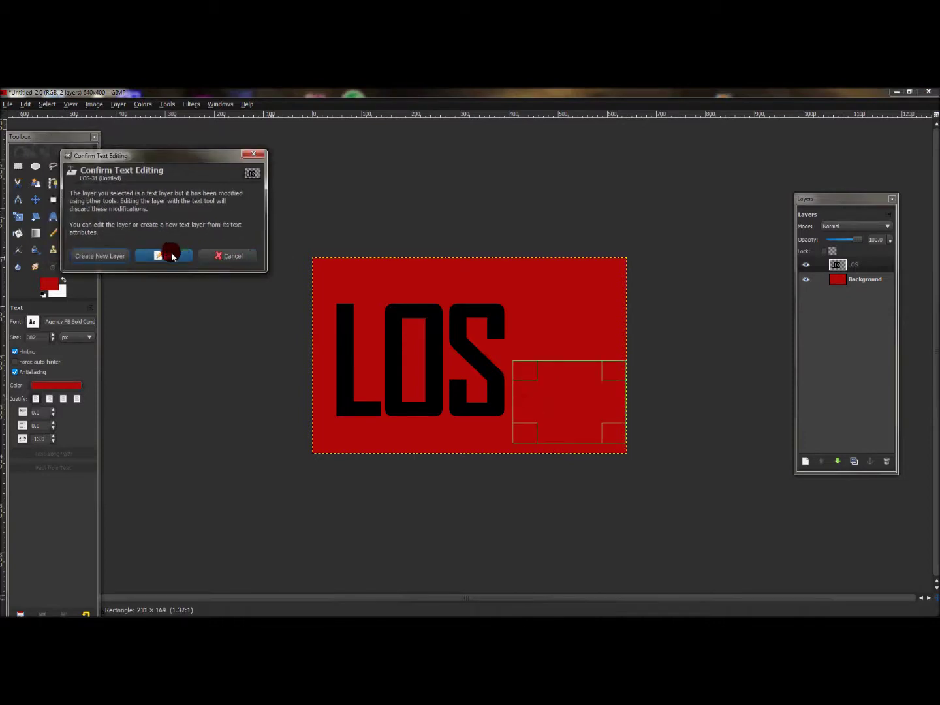
click(102, 255)
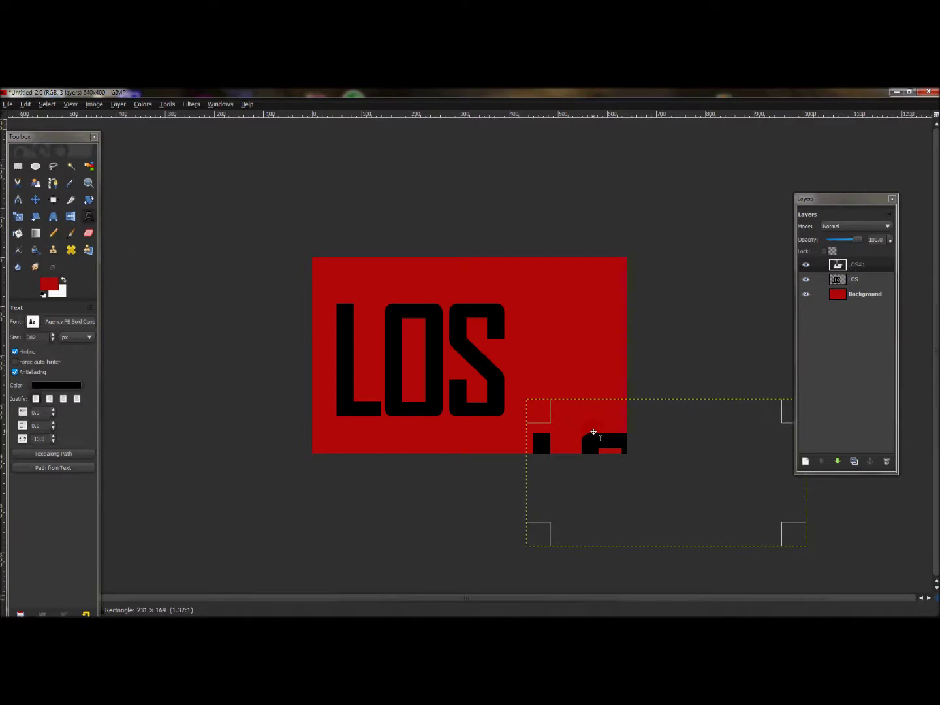
Replace the text of the new text layer with 2011.
key(Tab)
click(593, 431)
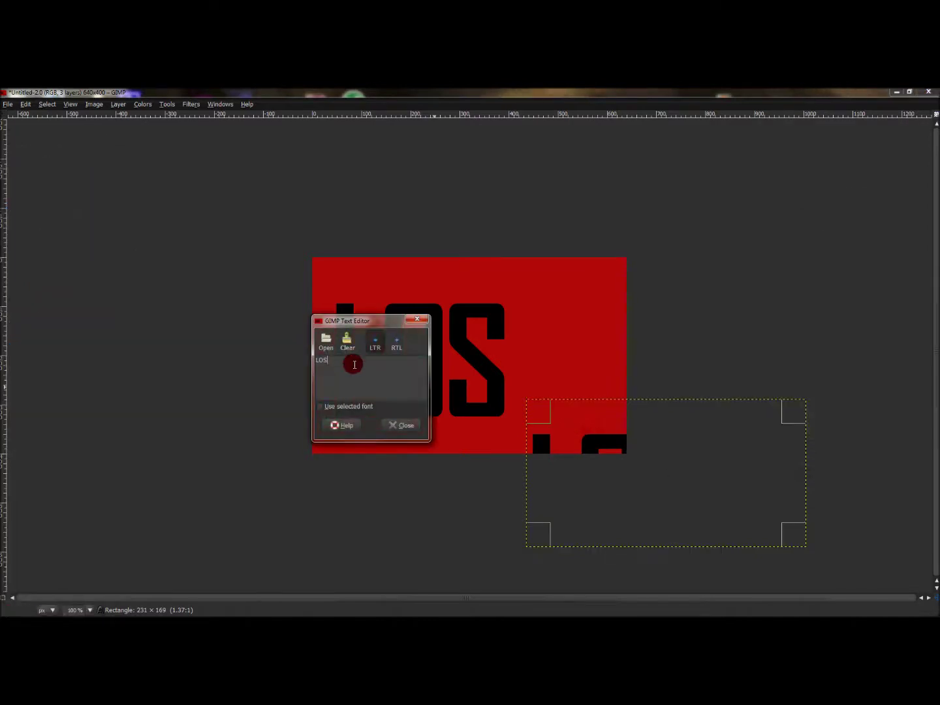
key(BackSpace)
key(BackSpace)
key(BackSpace)
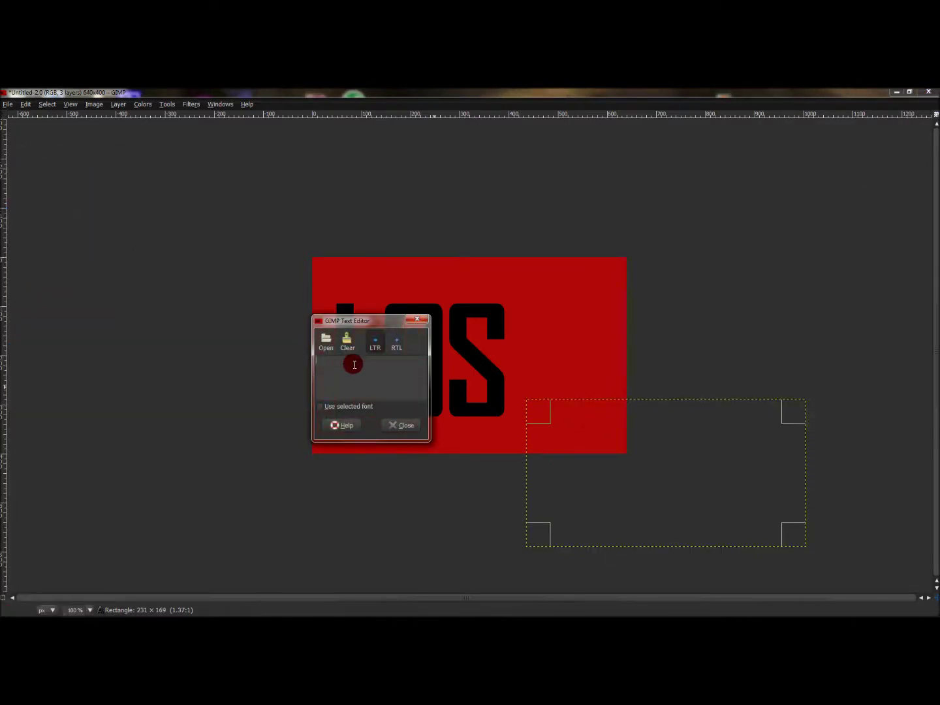
text(OV)
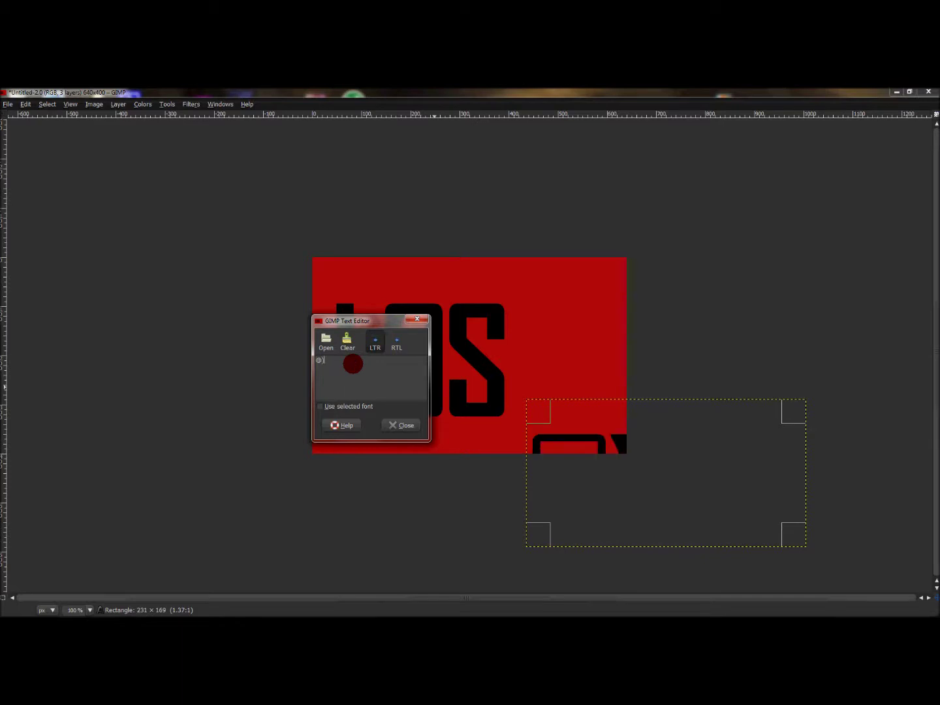
key(BackSpace)
key(BackSpace)
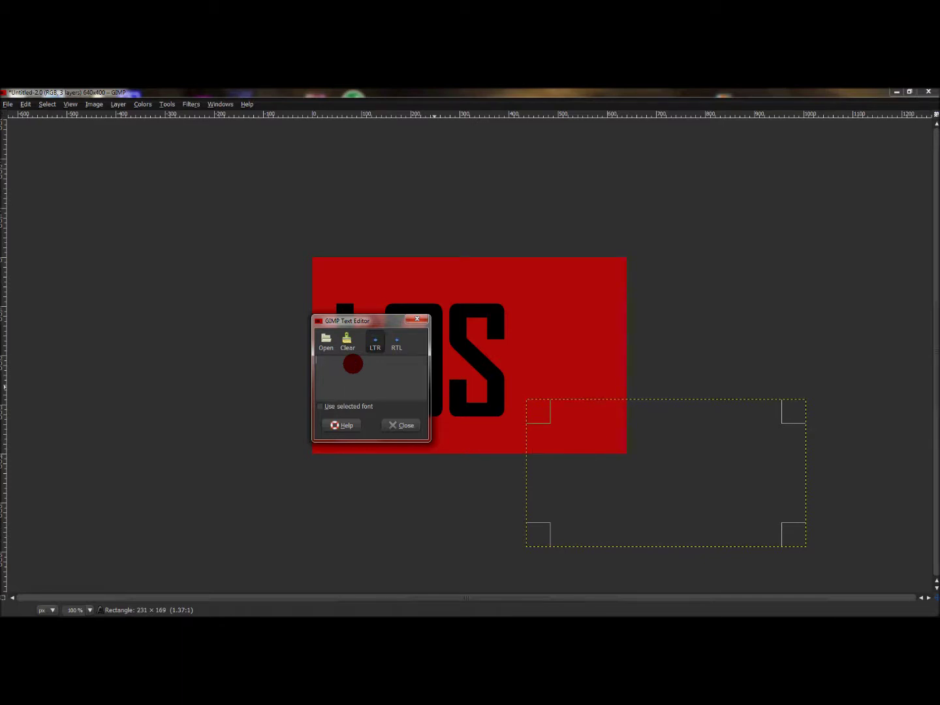
text(2011)
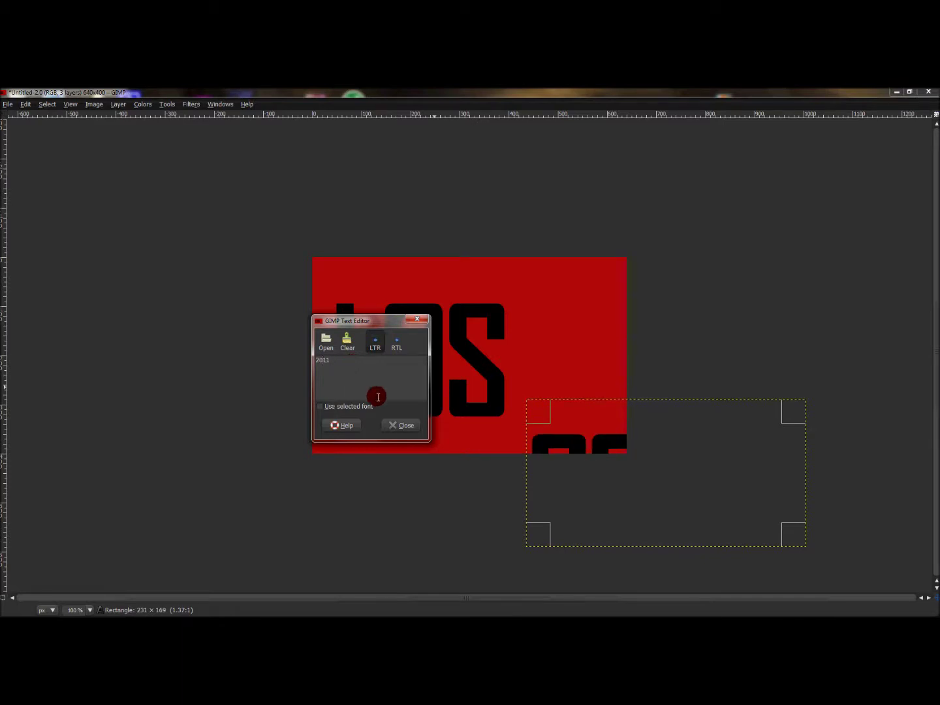
click(395, 426)
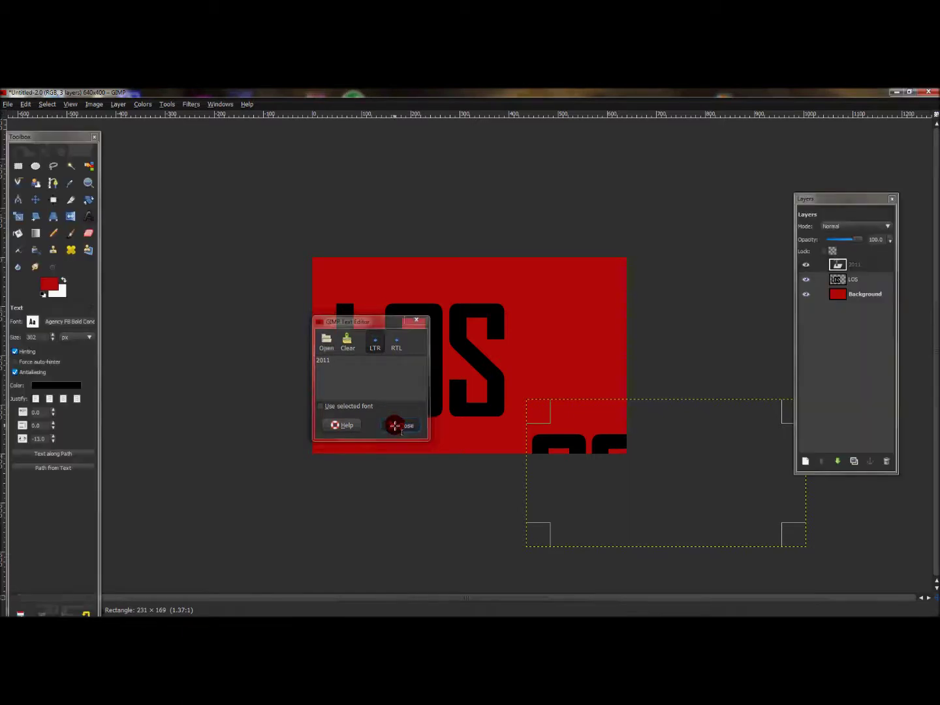
Change the colour of the 2011 text to dark green (005400).
click(72, 390)
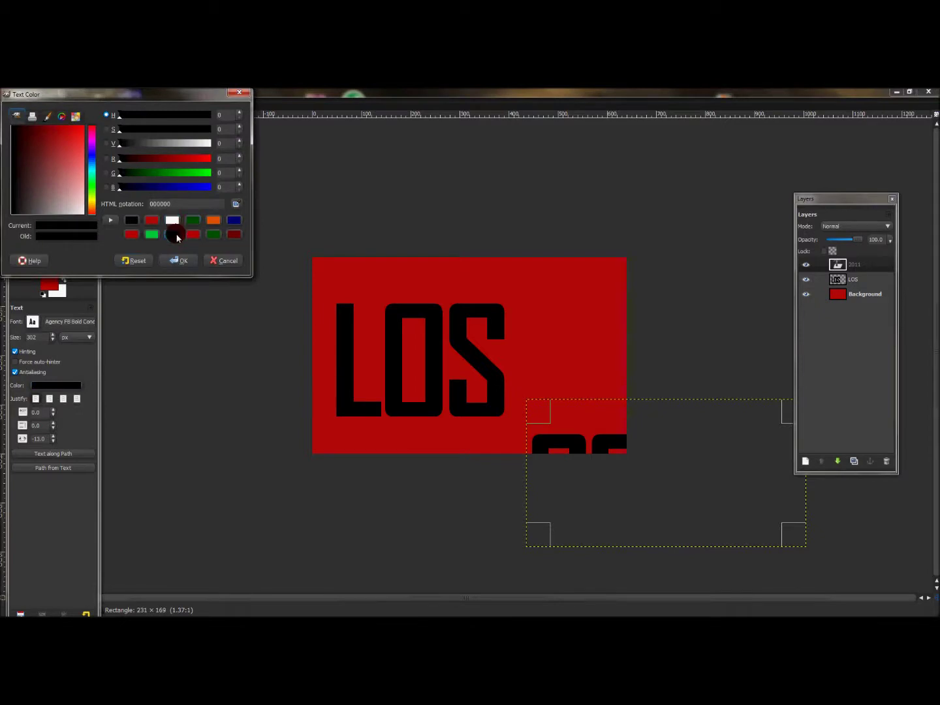
click(212, 234)
click(188, 261)
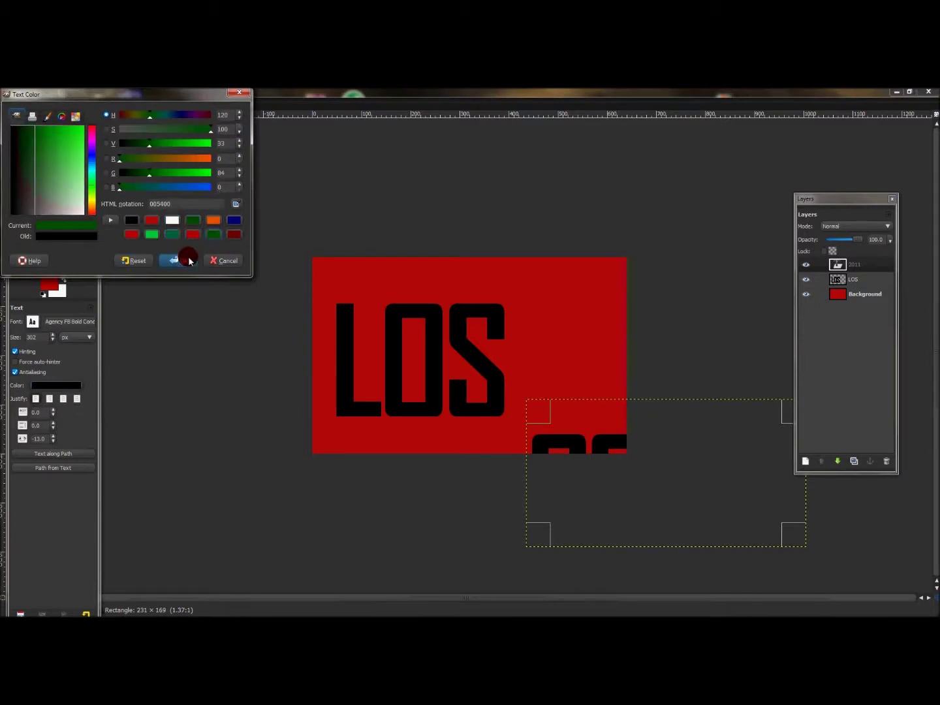
drag(190, 261, 151, 238)
click(178, 260)
Move the 2011 text up and left so it sits directly beside the S of LOS.
key(Tab)
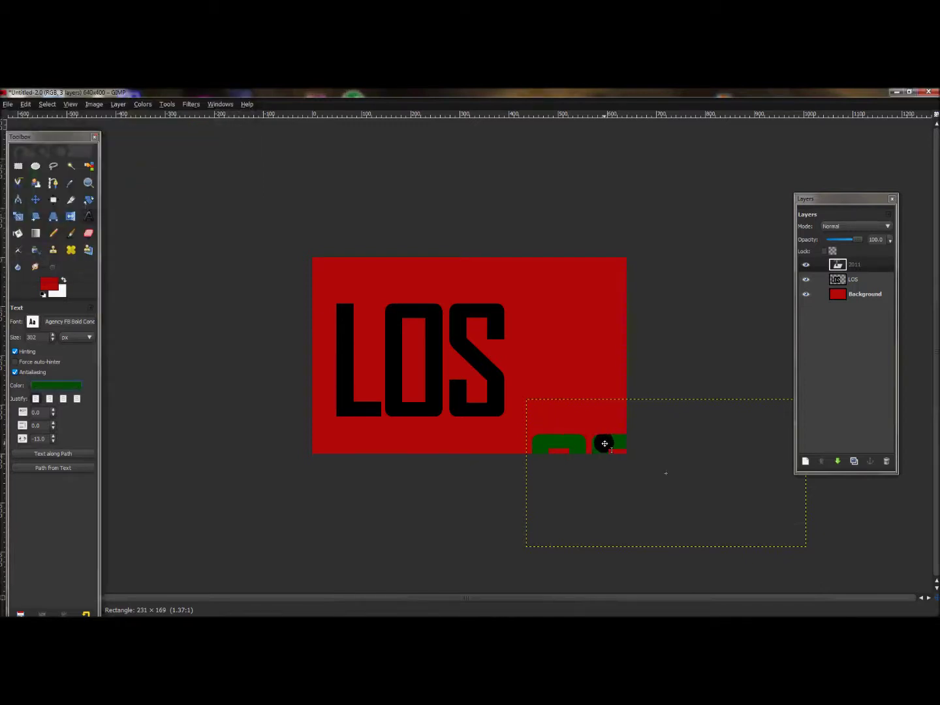
click(602, 438)
drag(584, 391, 580, 389)
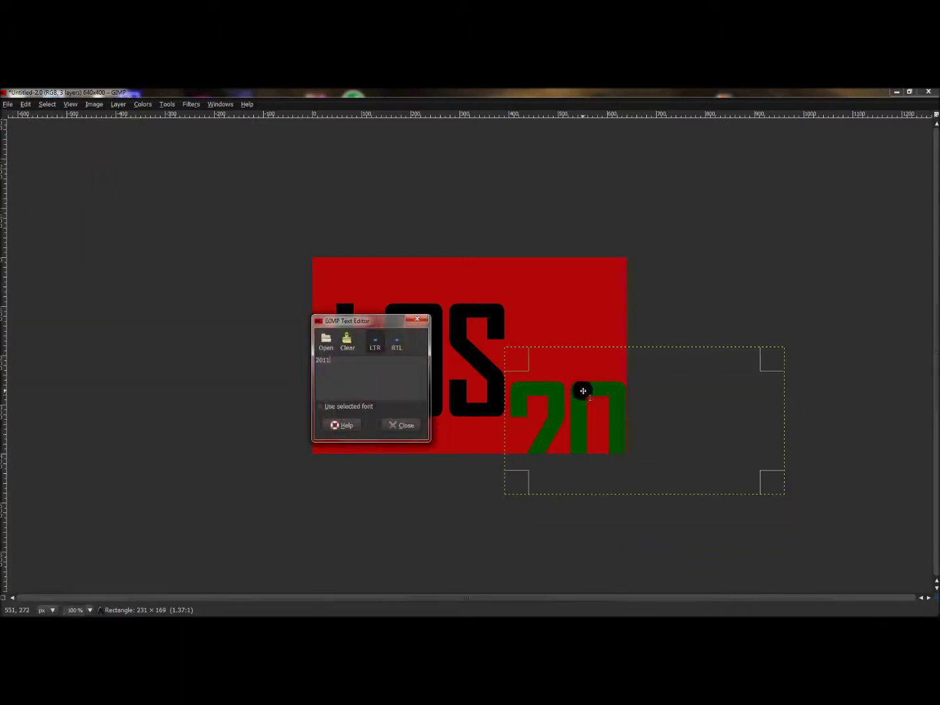
click(404, 426)
key(Tab)
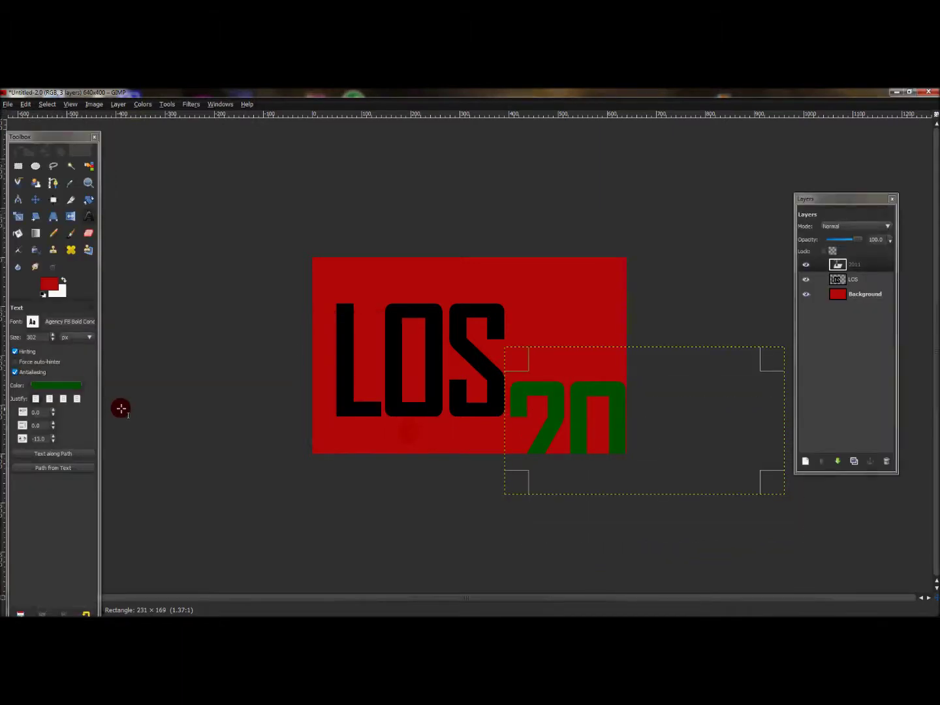
Reduce the font size of the 2011 text to 143 px and set its letter spacing to -8.0.
click(54, 342)
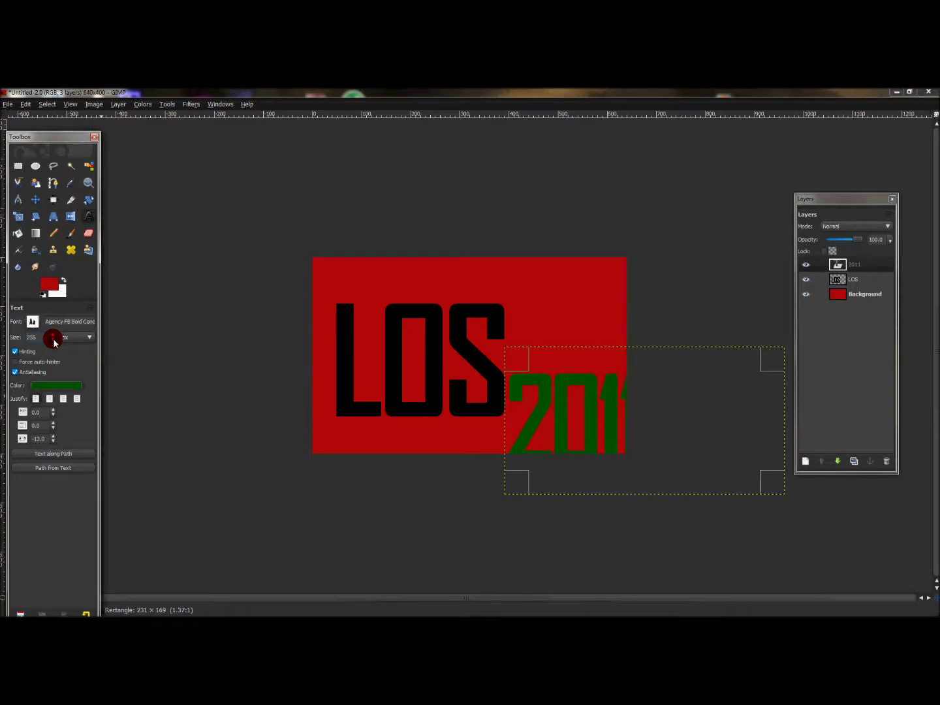
click(54, 342)
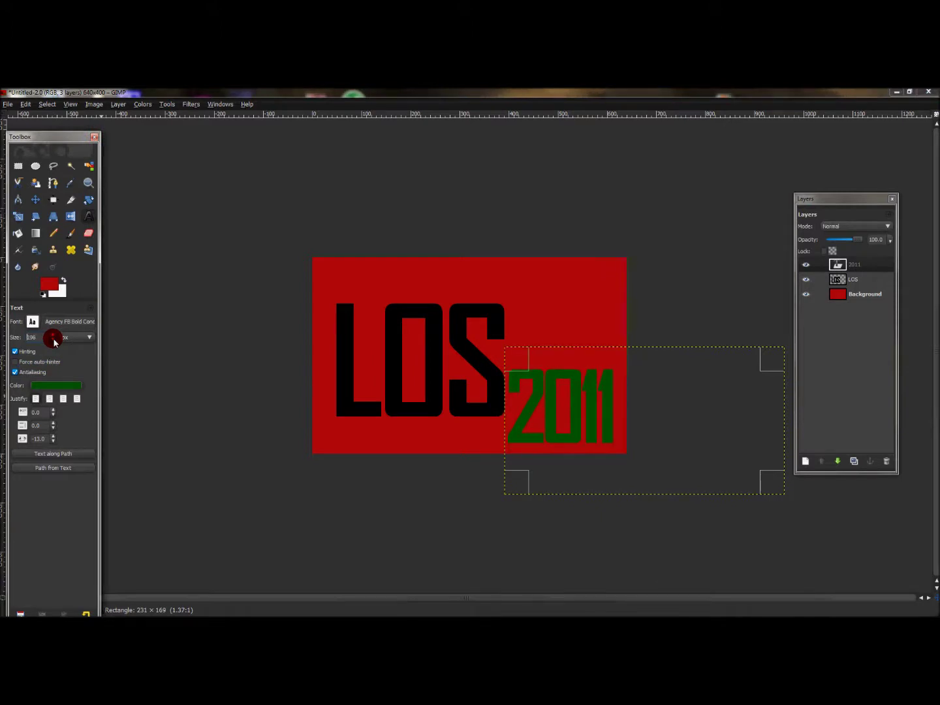
click(54, 341)
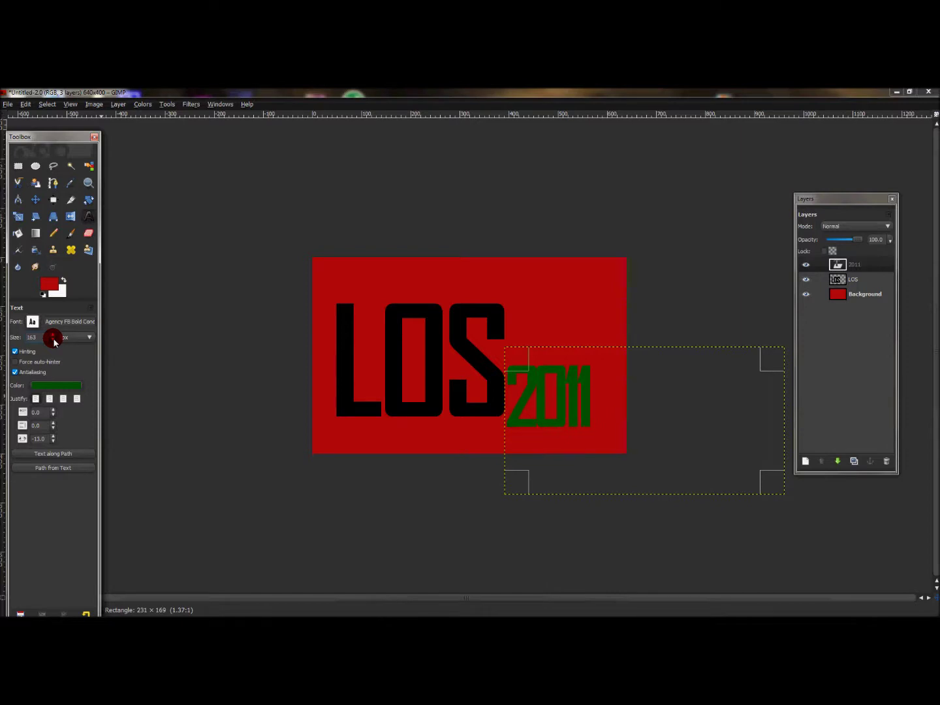
click(54, 342)
click(54, 341)
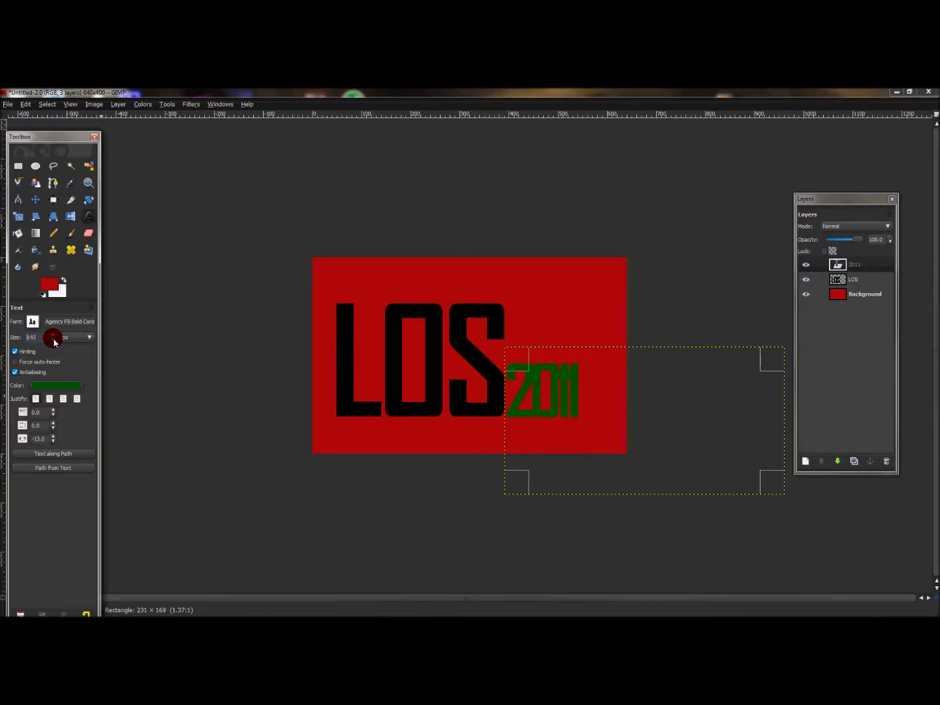
click(52, 439)
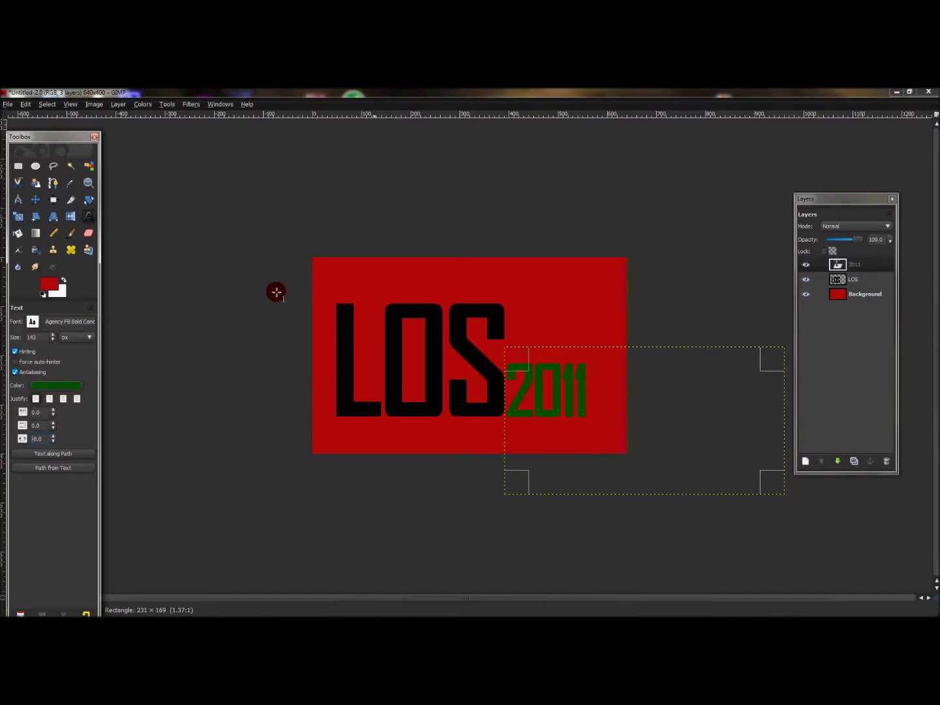
Resize the 2011 text layer to match the full image size.
click(118, 104)
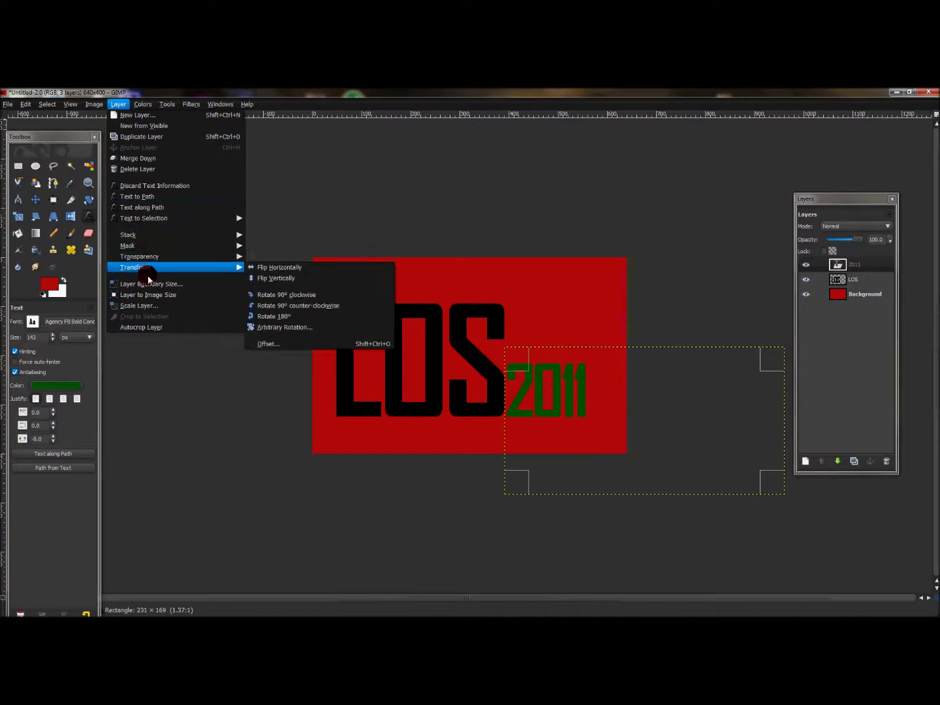
click(159, 294)
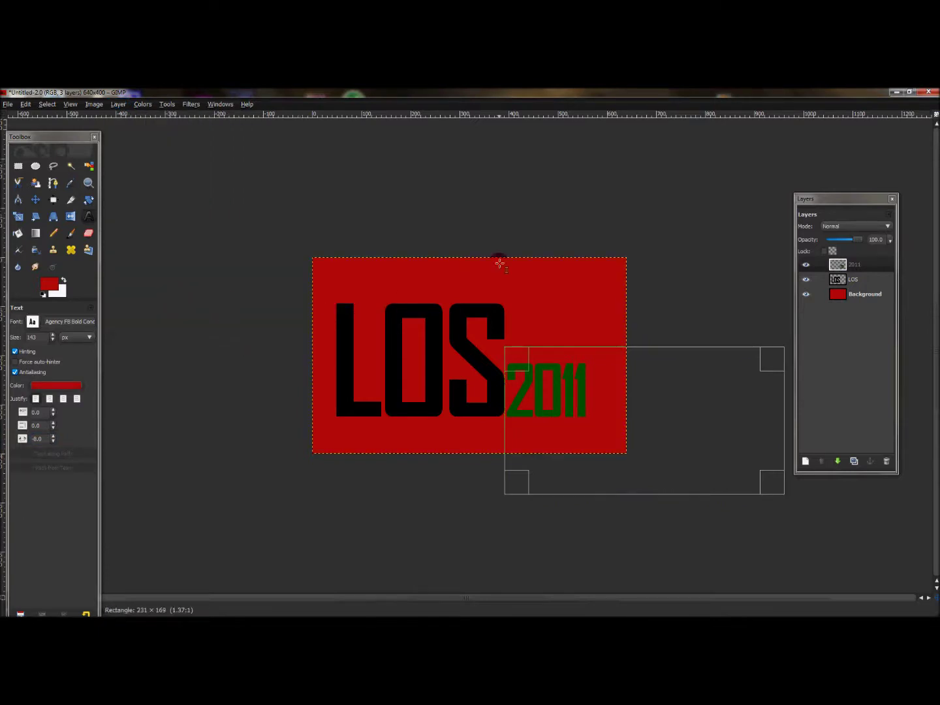
click(37, 199)
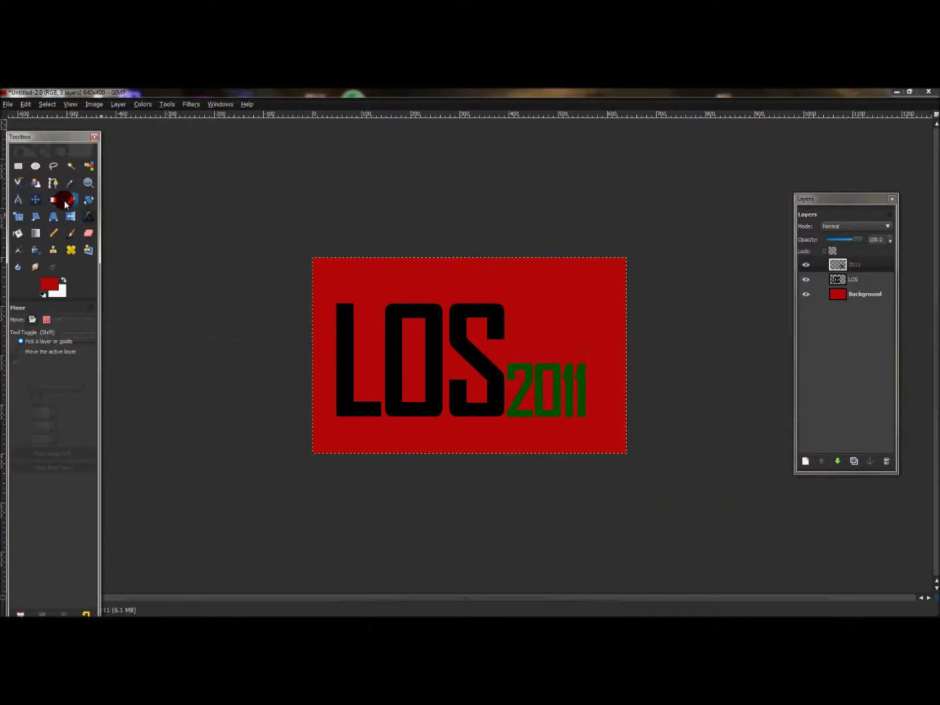
Select the 2011 lettering from its layer's alpha and grow the selection slightly beyond the letter edges.
click(858, 267)
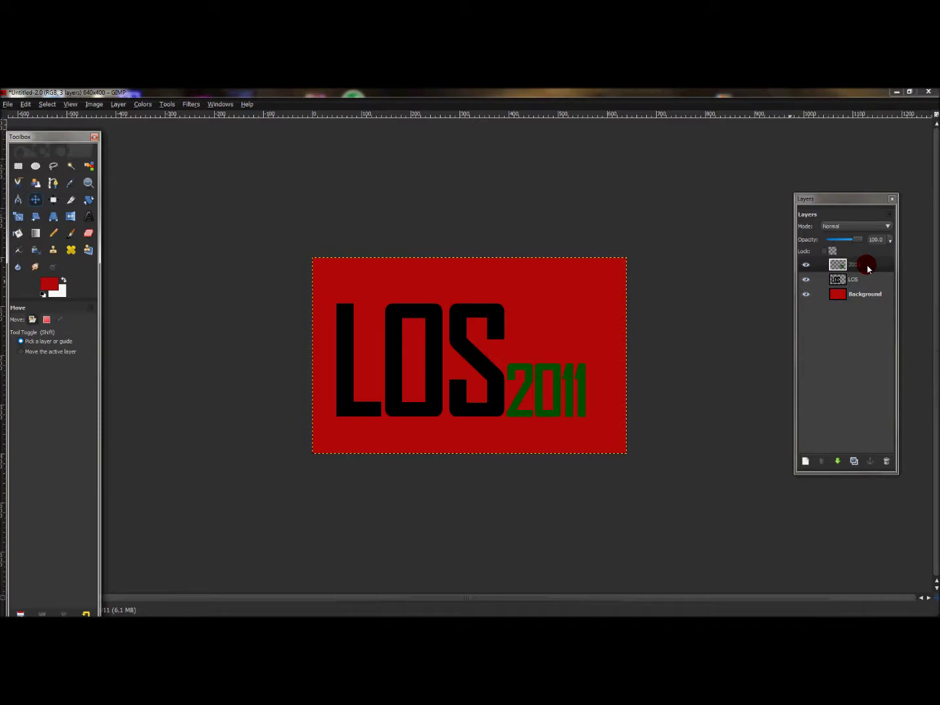
right_click(868, 268)
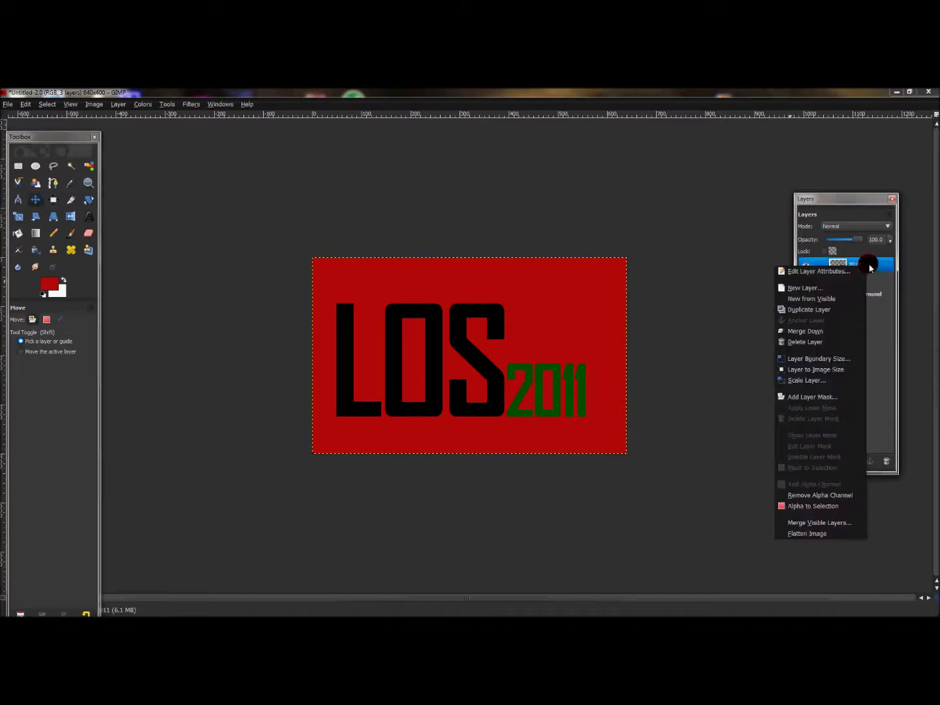
click(816, 506)
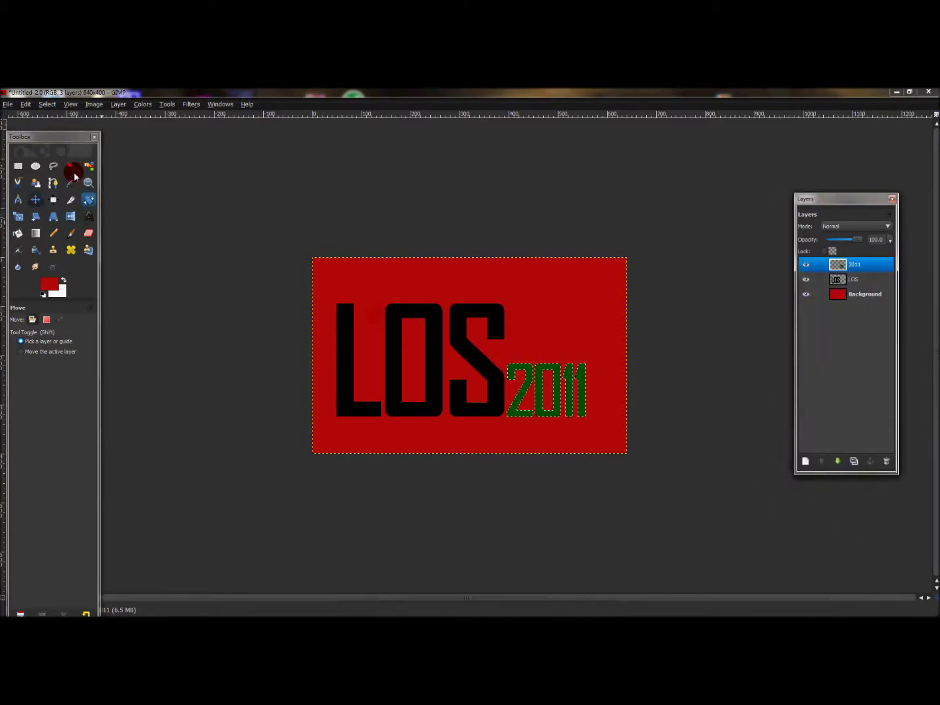
click(38, 106)
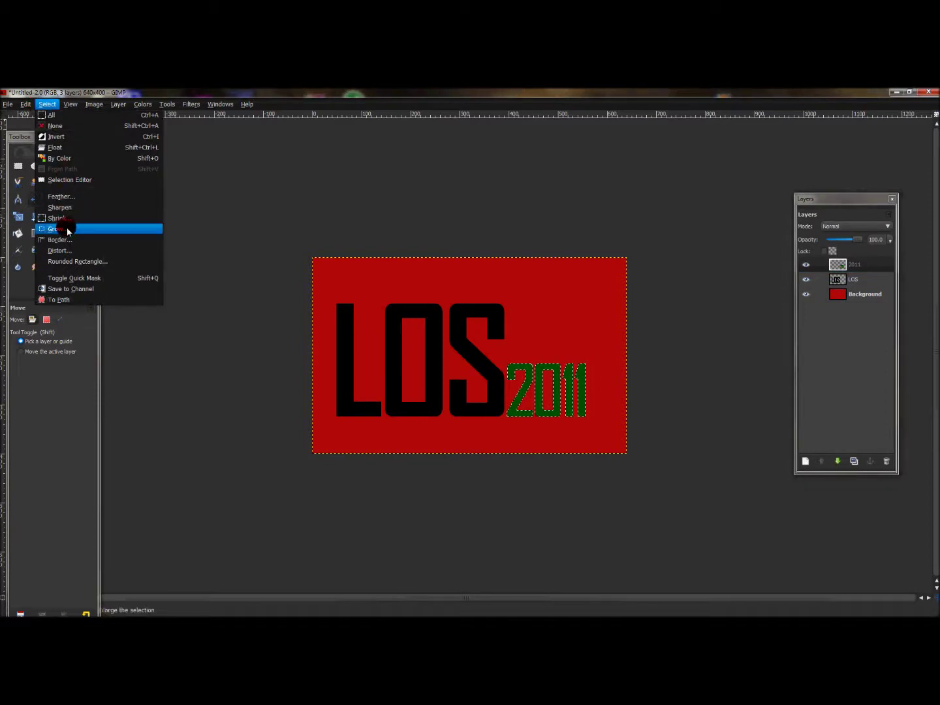
click(115, 231)
click(487, 390)
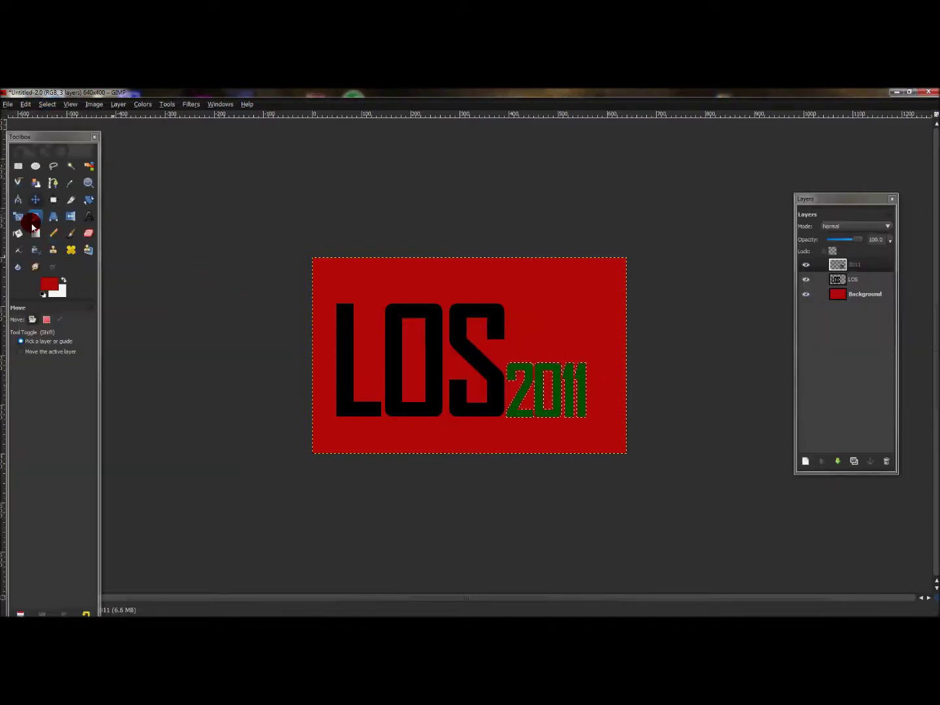
Fill the border of the grown 2011 selection with white as an outline and clear the selection.
click(16, 232)
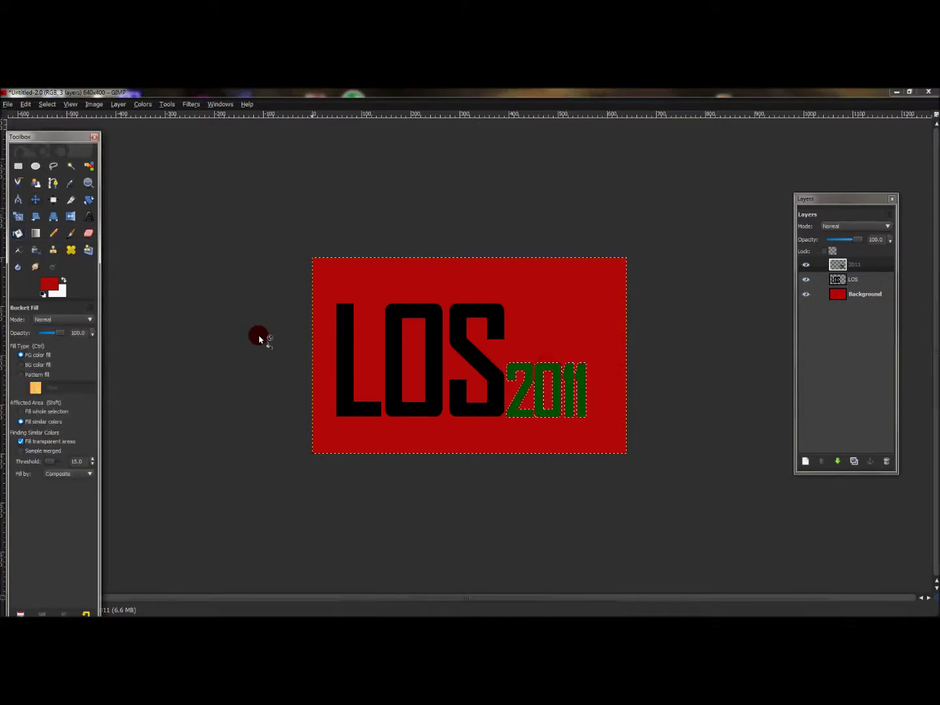
click(64, 278)
click(535, 370)
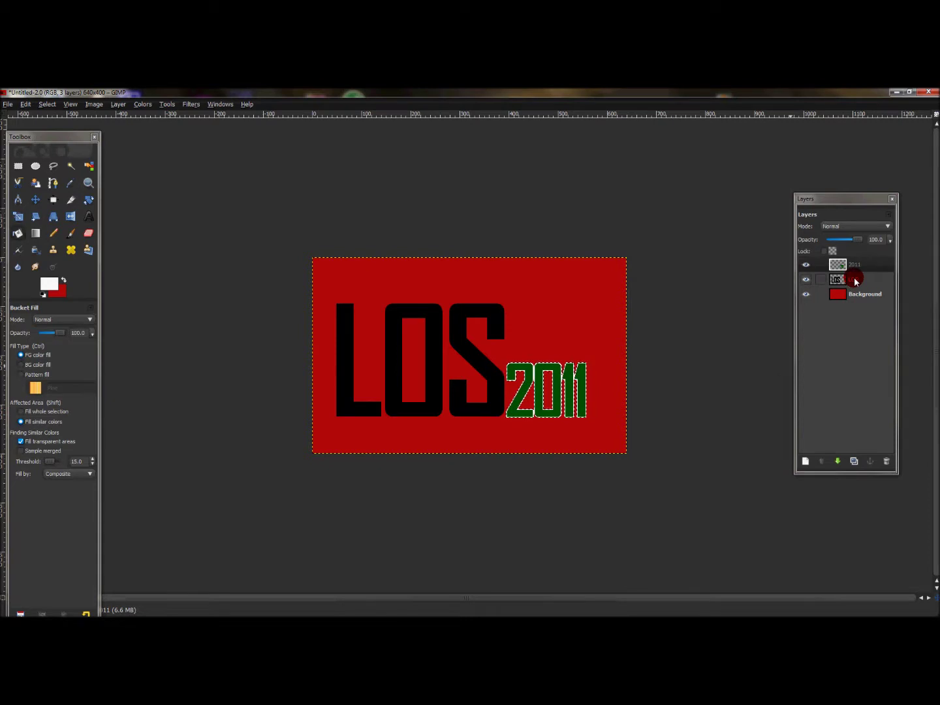
click(50, 105)
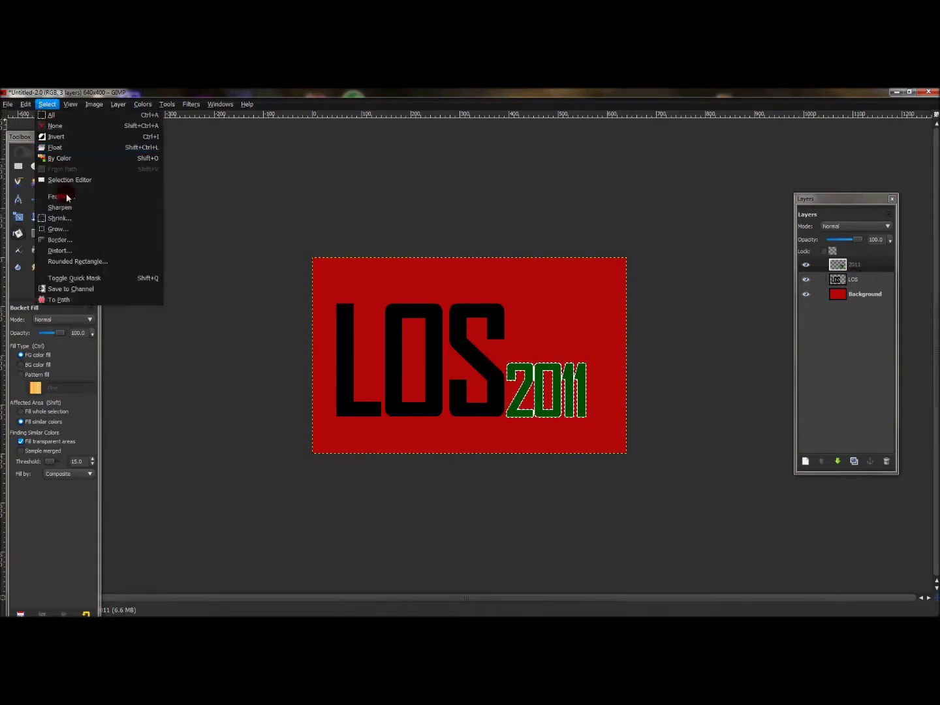
click(67, 126)
Outline the LOS lettering in white by growing its layer's alpha selection by 3 pixels and bucket-filling the border.
click(859, 279)
click(877, 300)
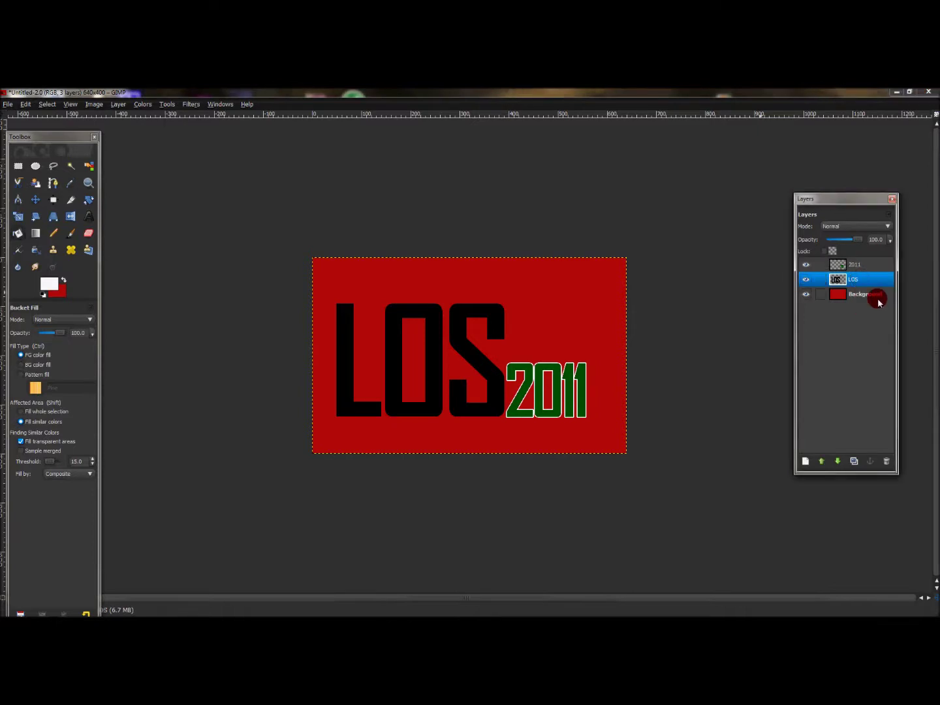
right_click(854, 280)
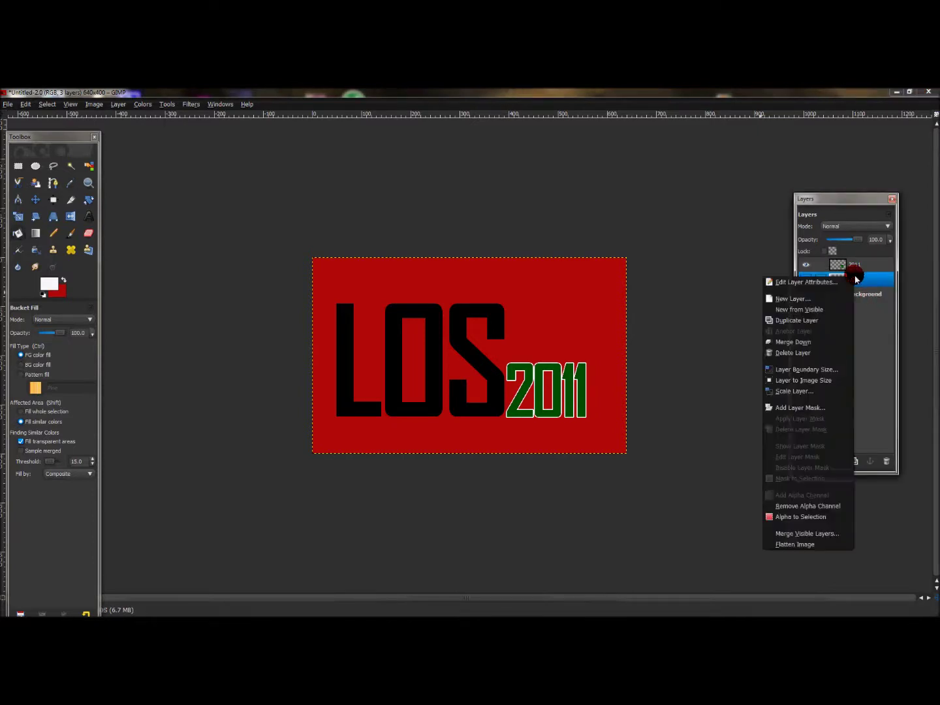
click(820, 517)
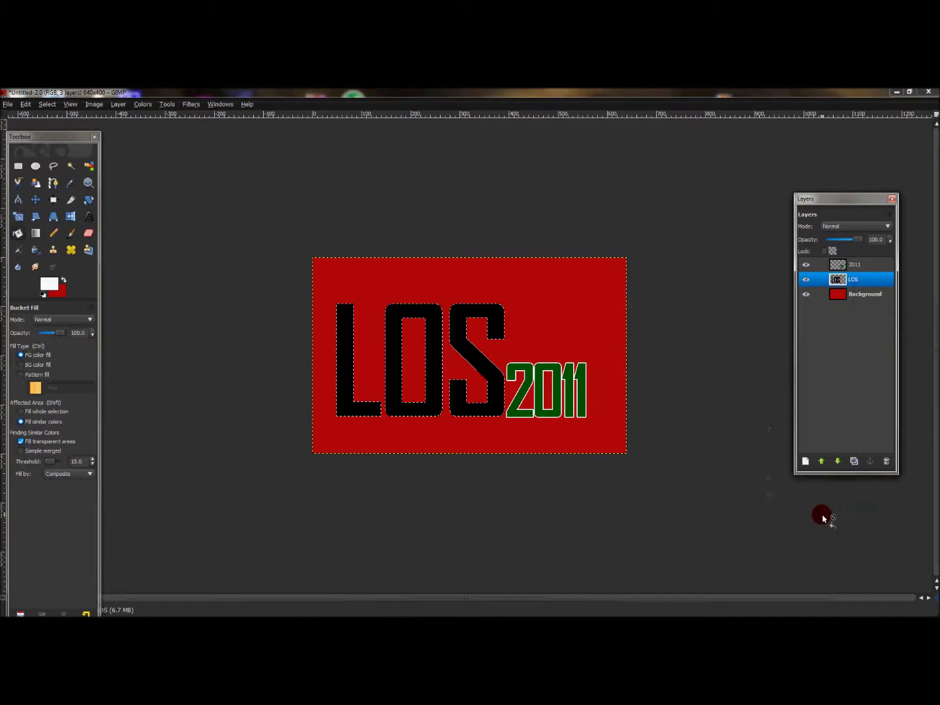
click(39, 104)
click(114, 227)
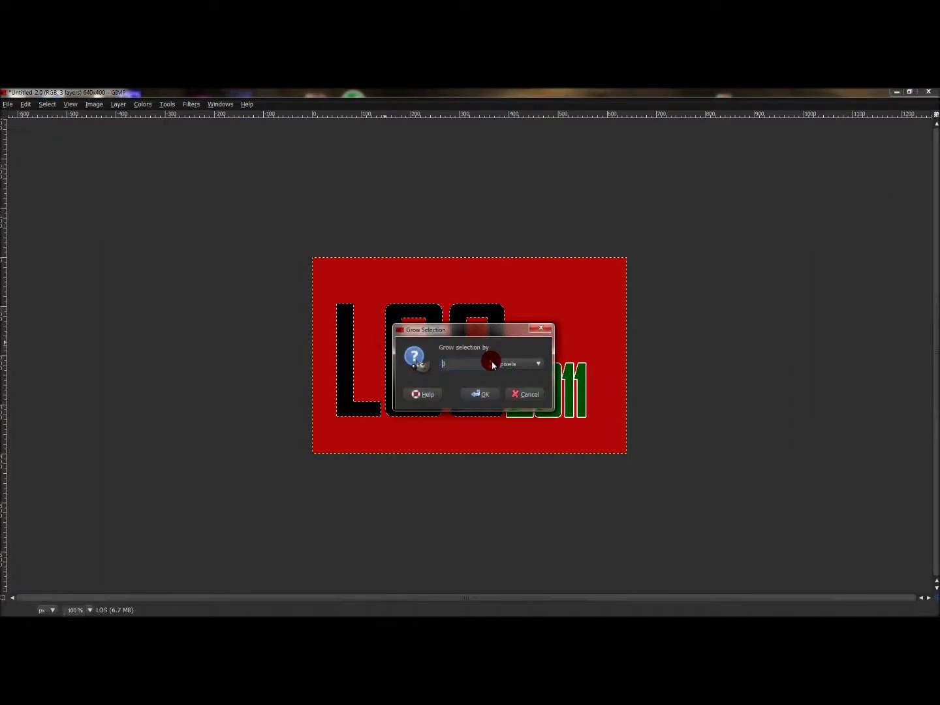
click(489, 394)
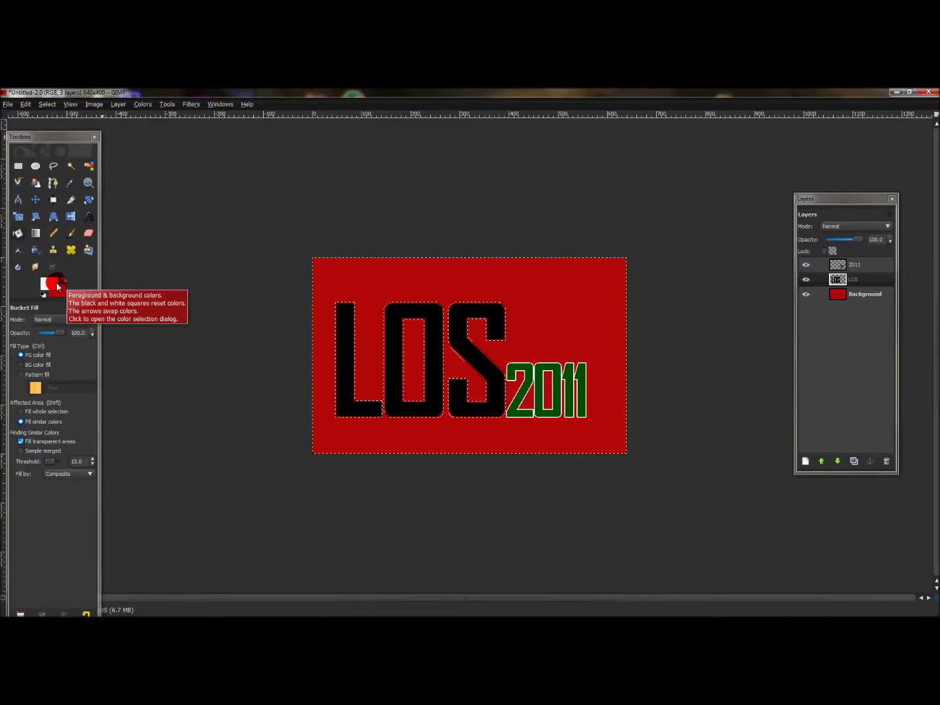
click(350, 305)
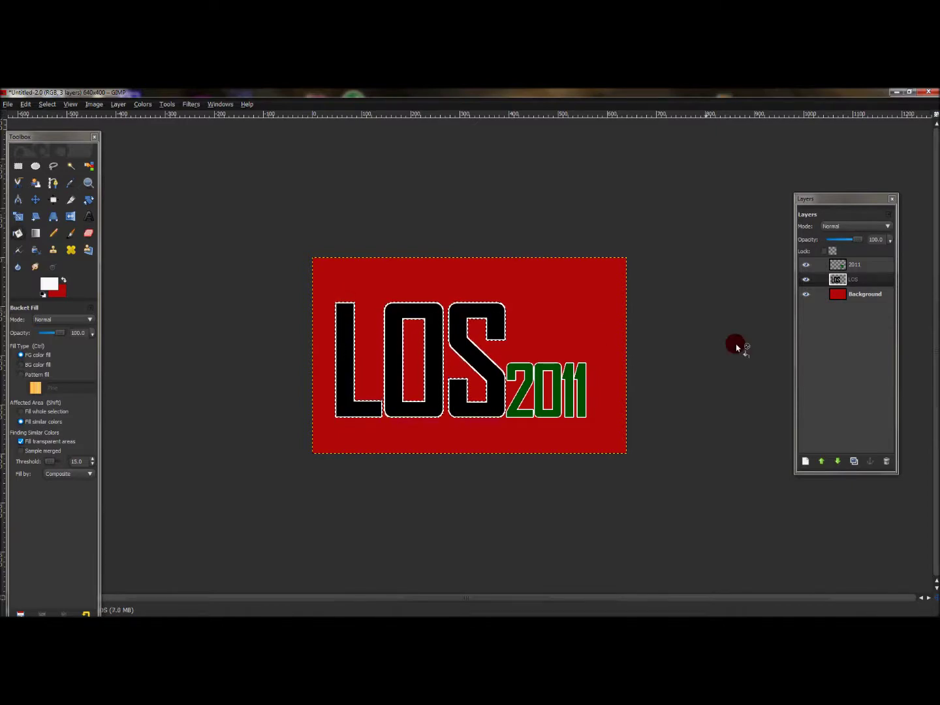
Merge the 2011 layer down into the LOS layer and clear the selection.
right_click(864, 266)
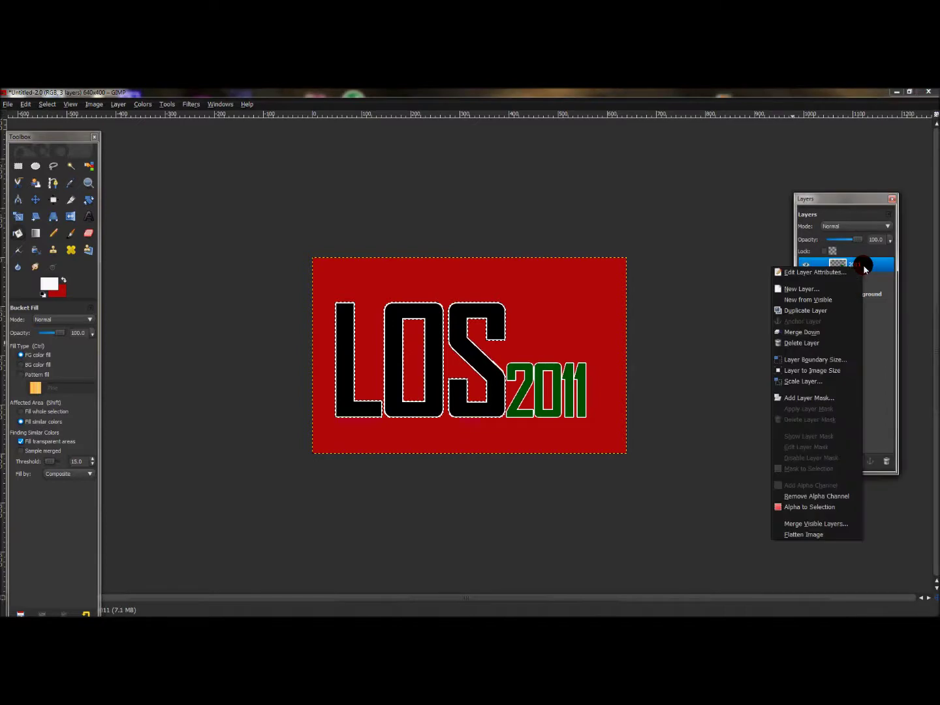
click(848, 332)
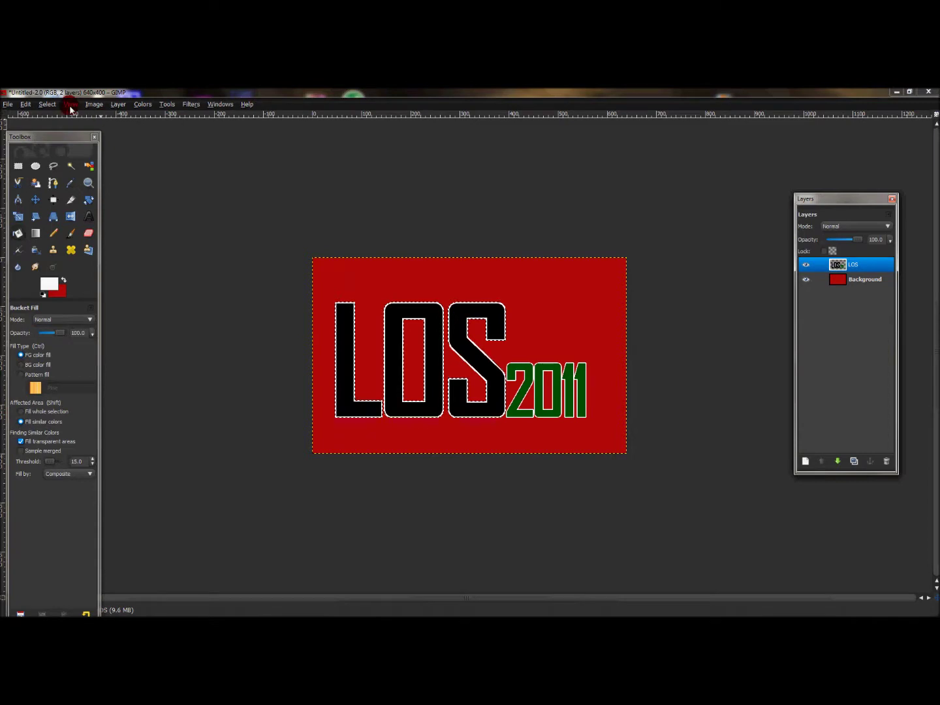
click(47, 104)
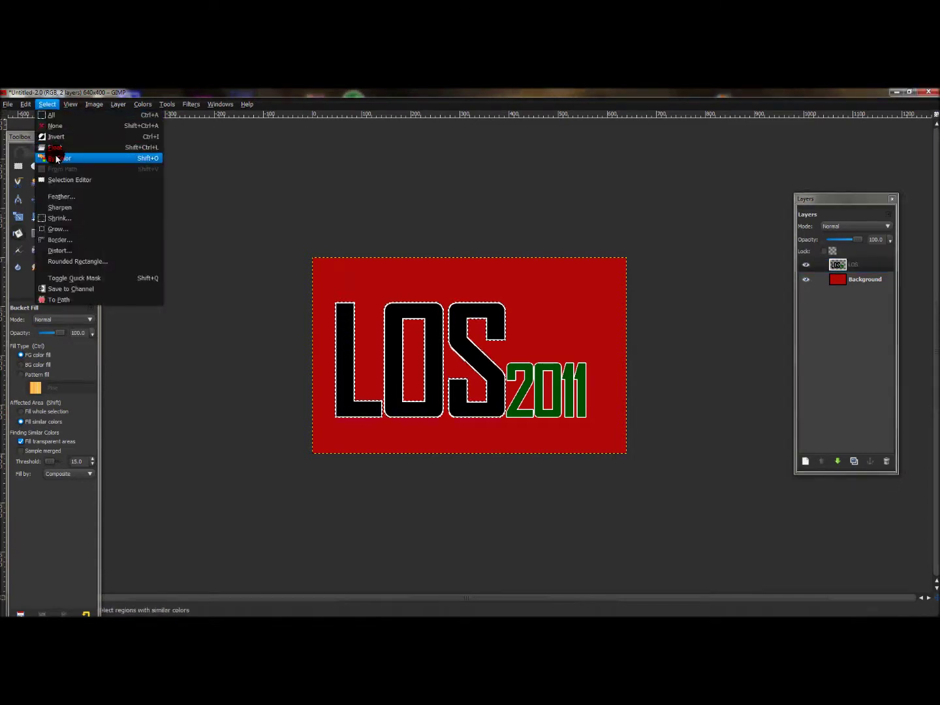
click(51, 114)
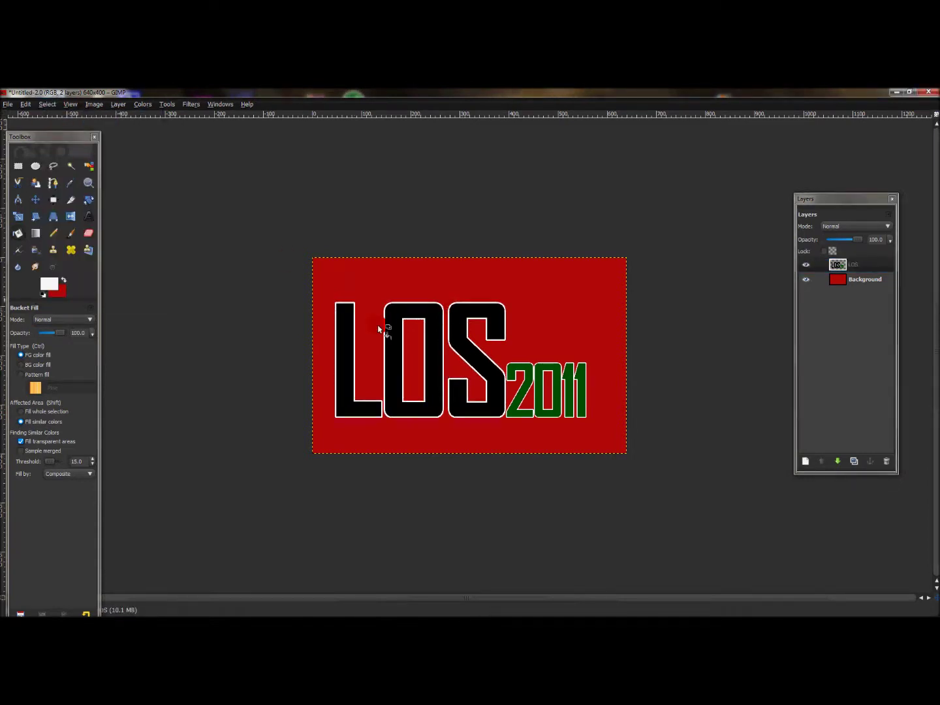
Fill the Background layer with black (000000) using Bucket Fill.
click(766, 271)
click(835, 283)
click(855, 267)
click(861, 285)
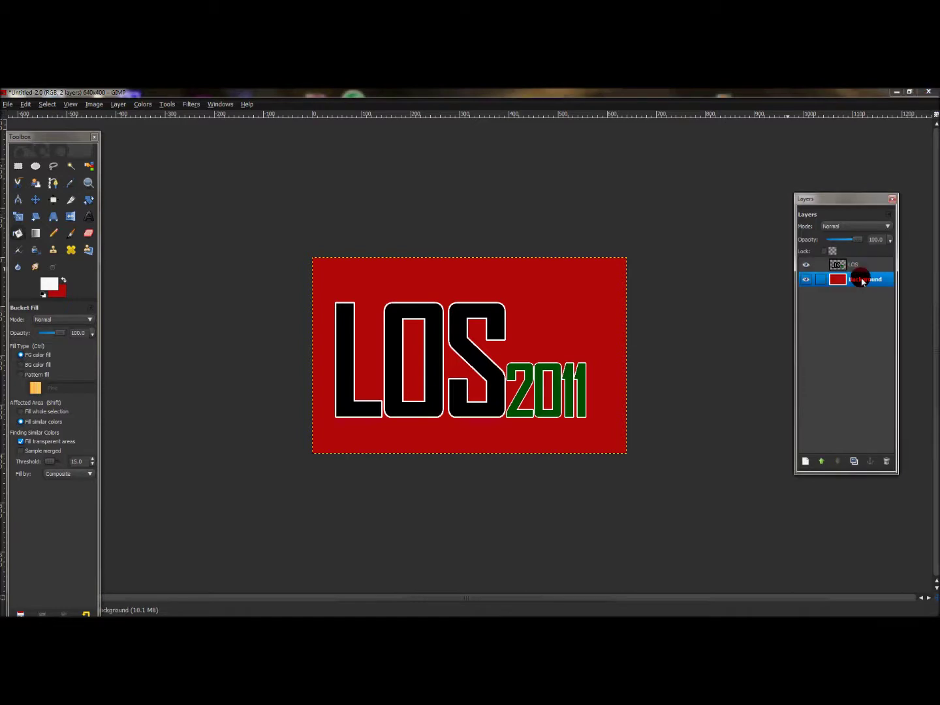
click(65, 295)
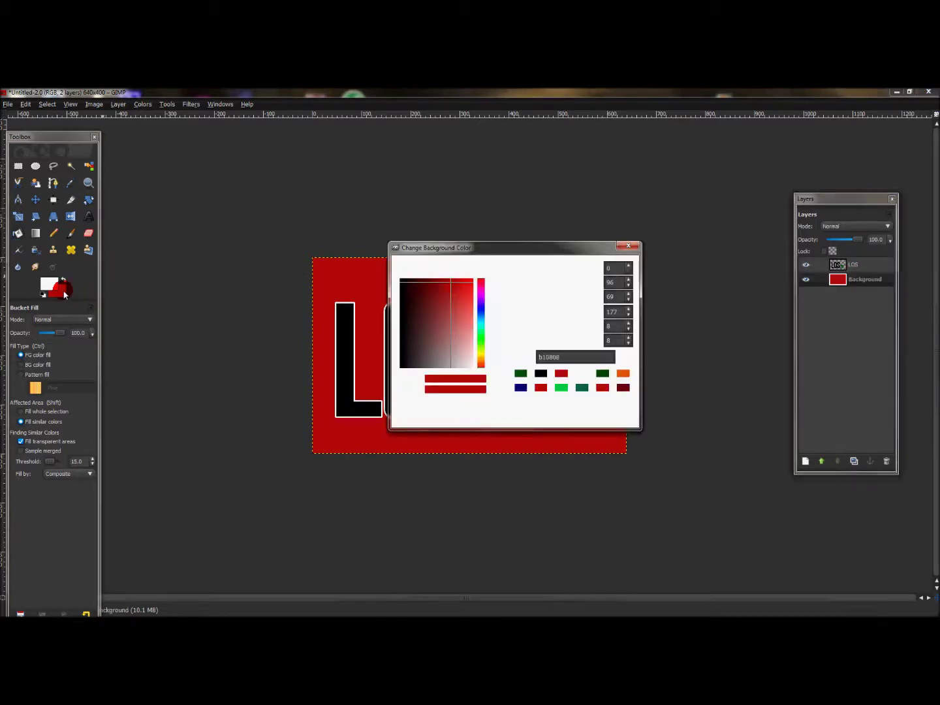
click(542, 372)
click(565, 413)
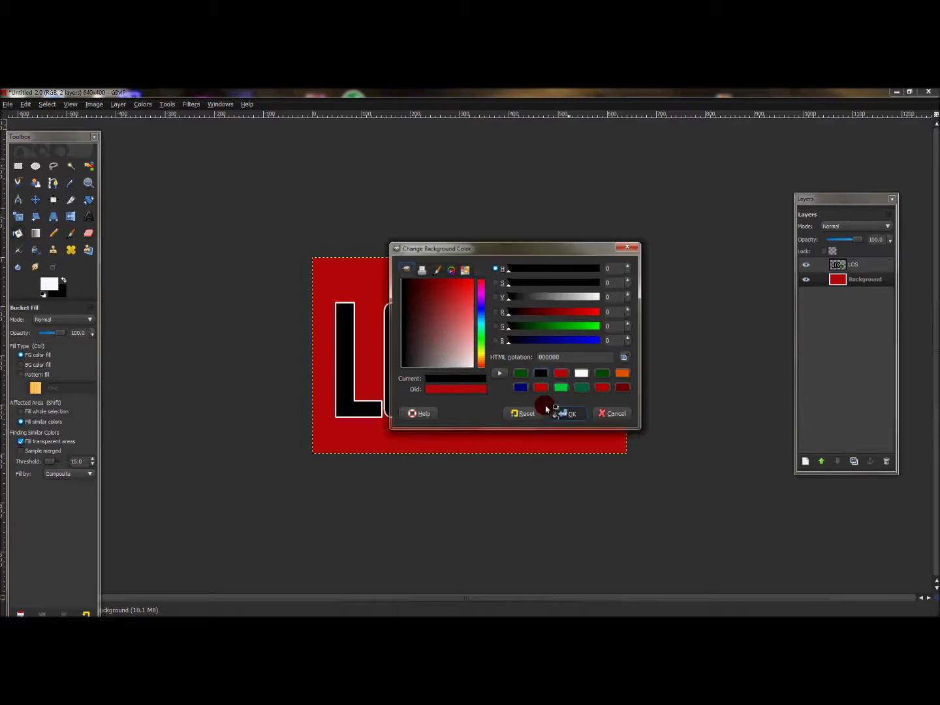
click(89, 287)
click(64, 280)
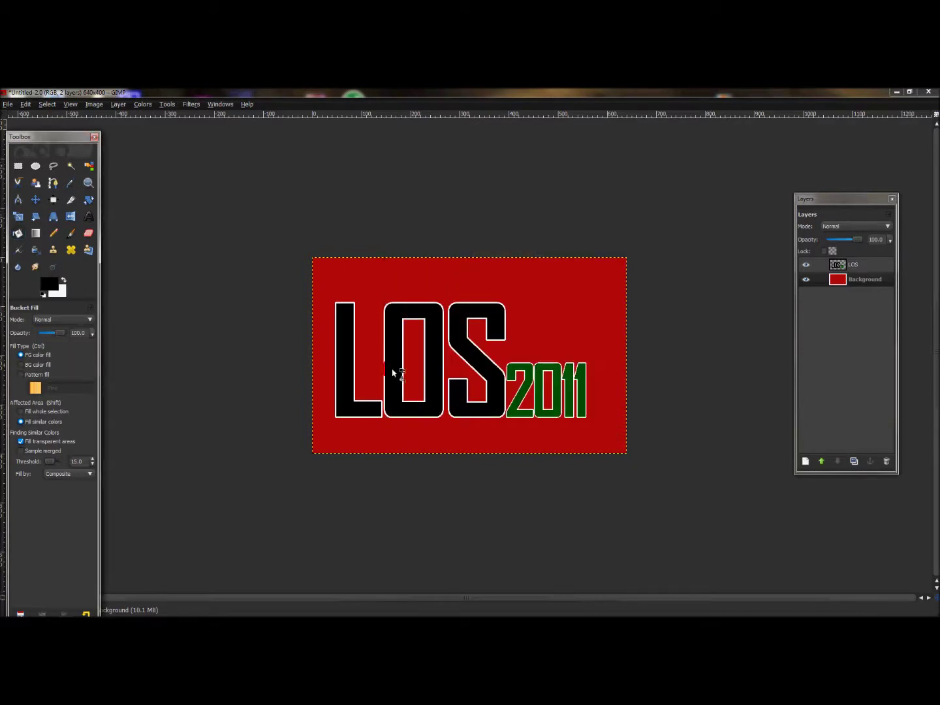
click(549, 446)
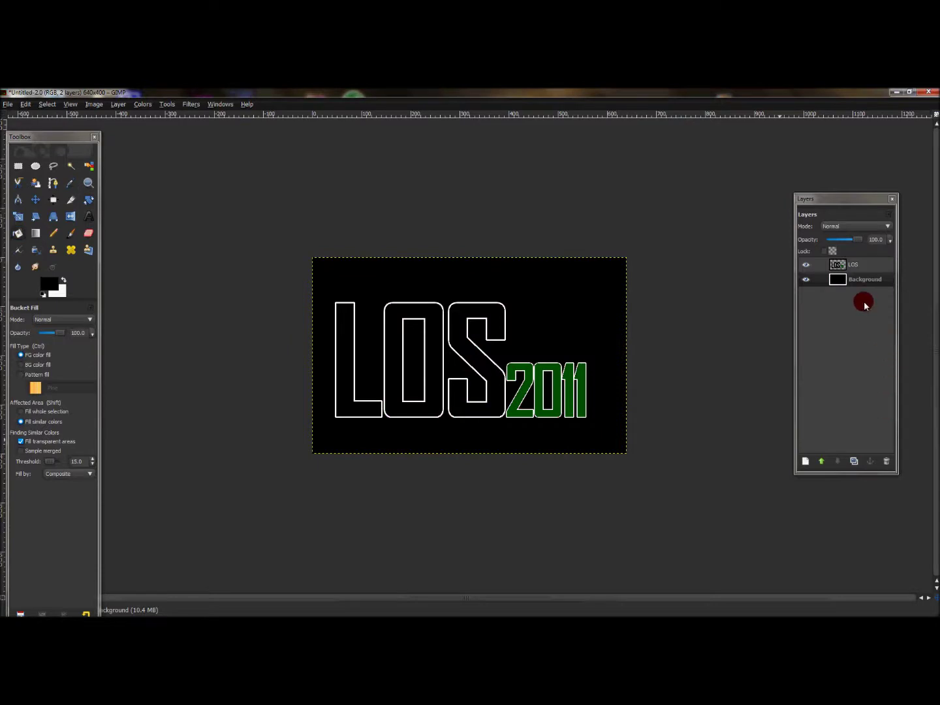
Apply a Lens Flare to the LOS layer, centred at X 201, Y 201 pixels on the letter O.
click(855, 264)
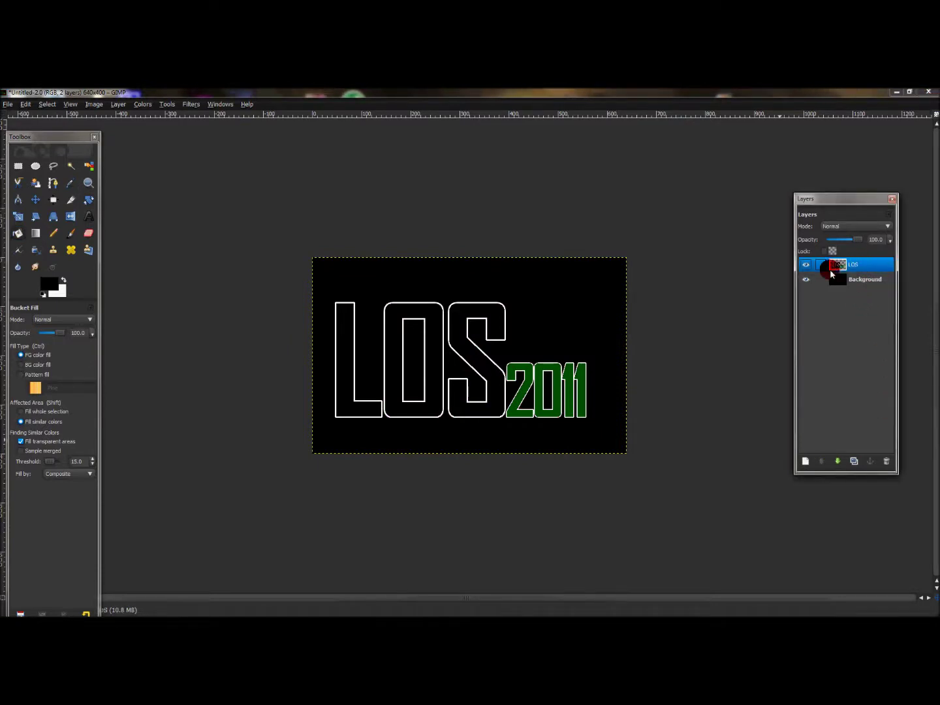
click(188, 106)
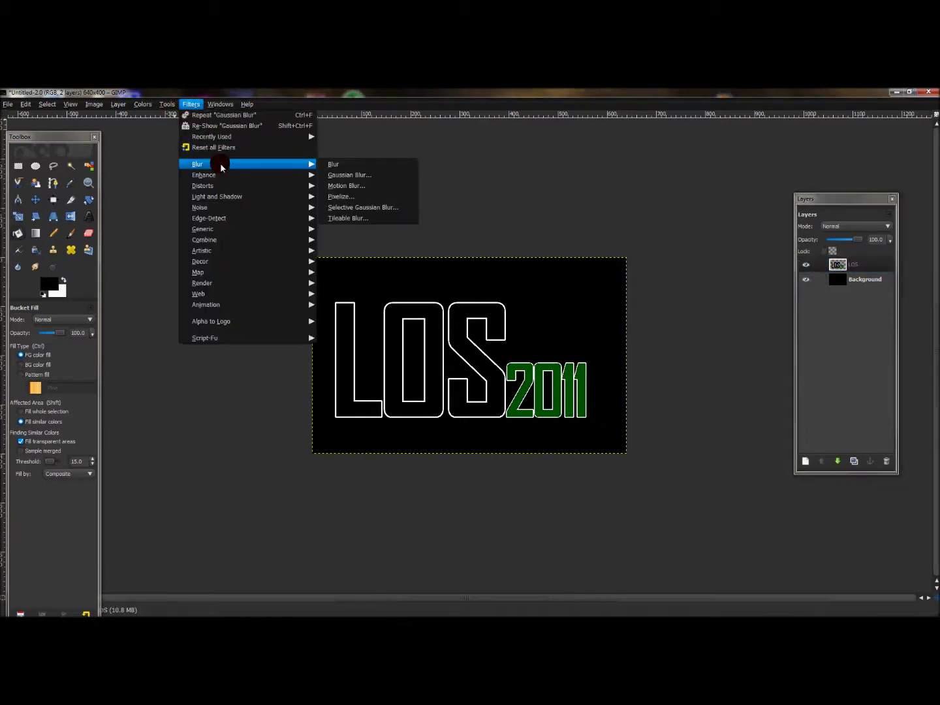
mouse_move(224, 177)
mouse_move(268, 196)
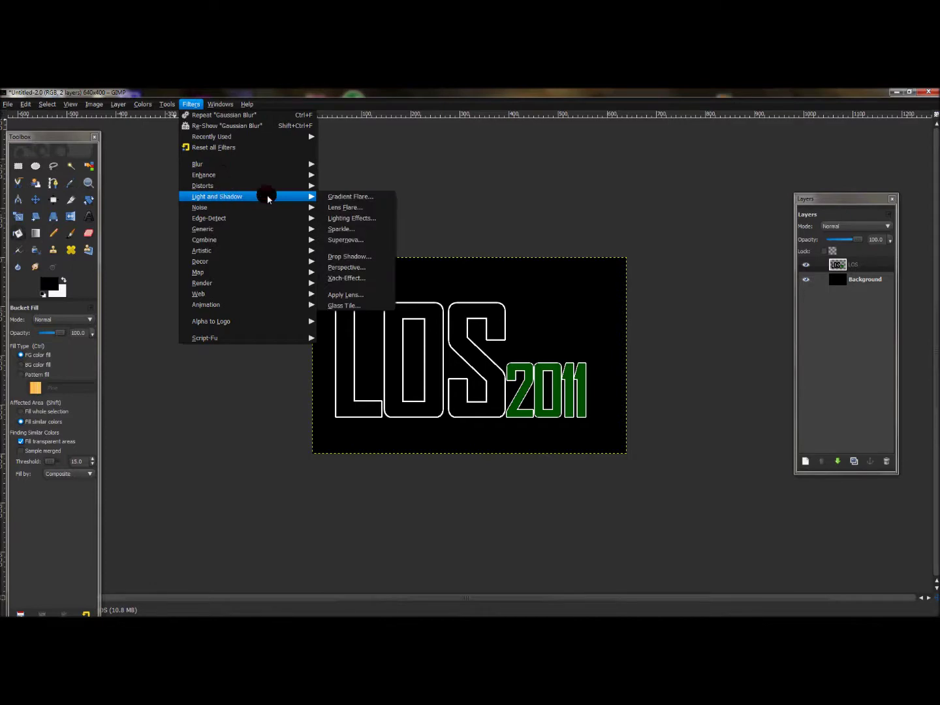
click(367, 208)
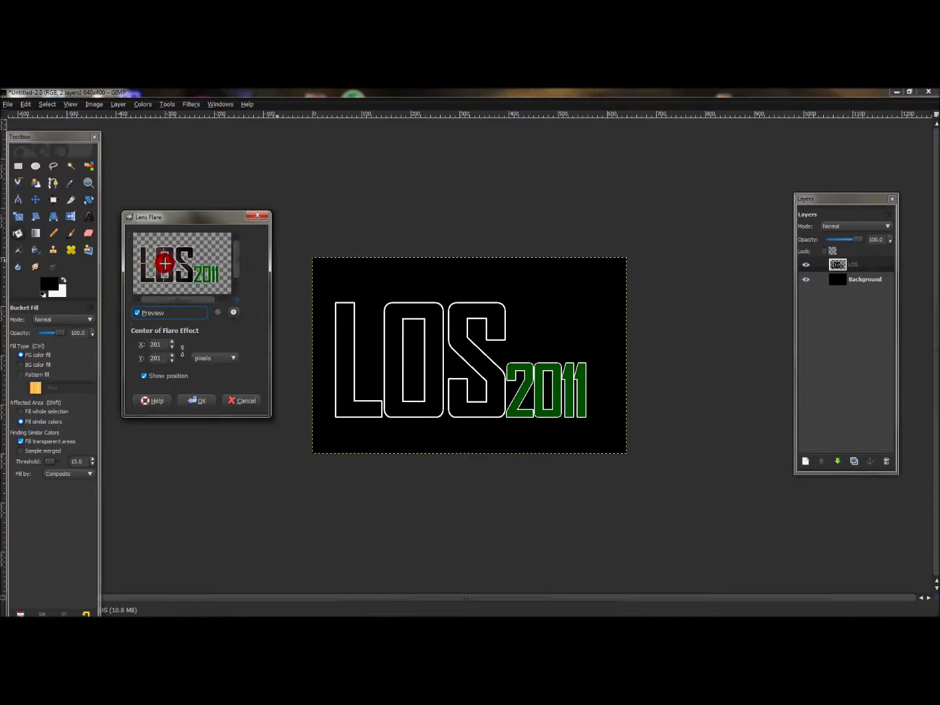
drag(164, 263, 194, 337)
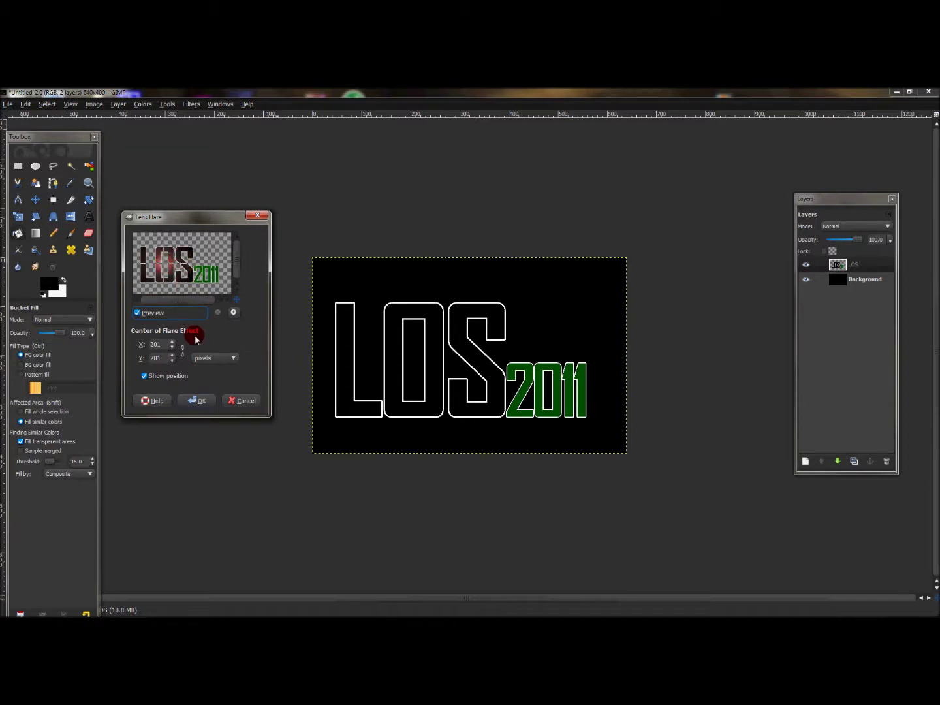
click(209, 402)
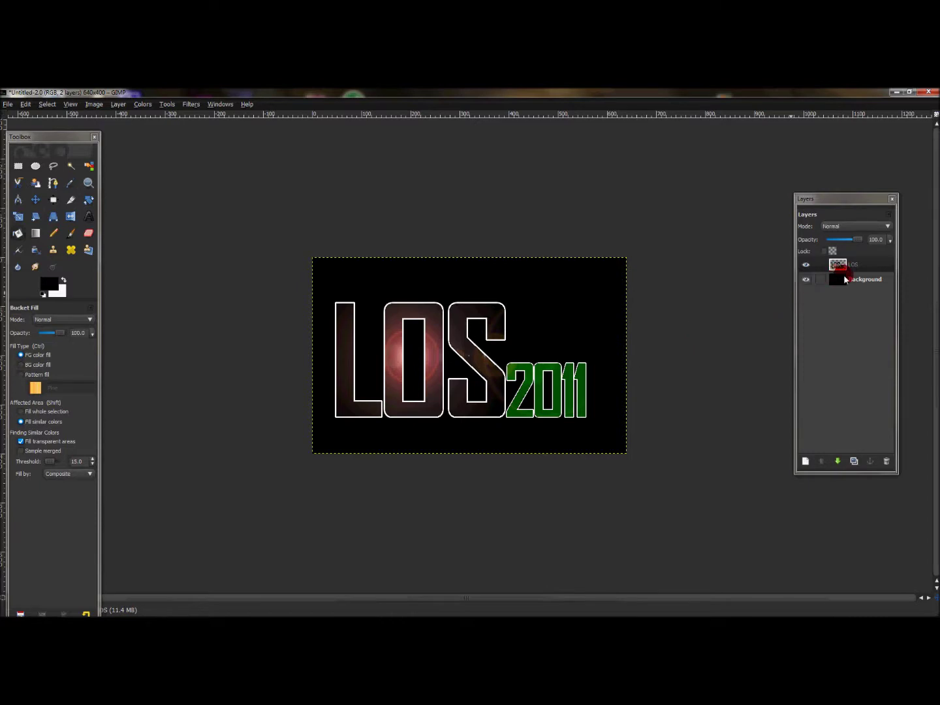
Move the merged LOS 2011 lettering layer slightly upward on the black background.
drag(852, 267, 840, 267)
drag(453, 266, 37, 203)
click(35, 201)
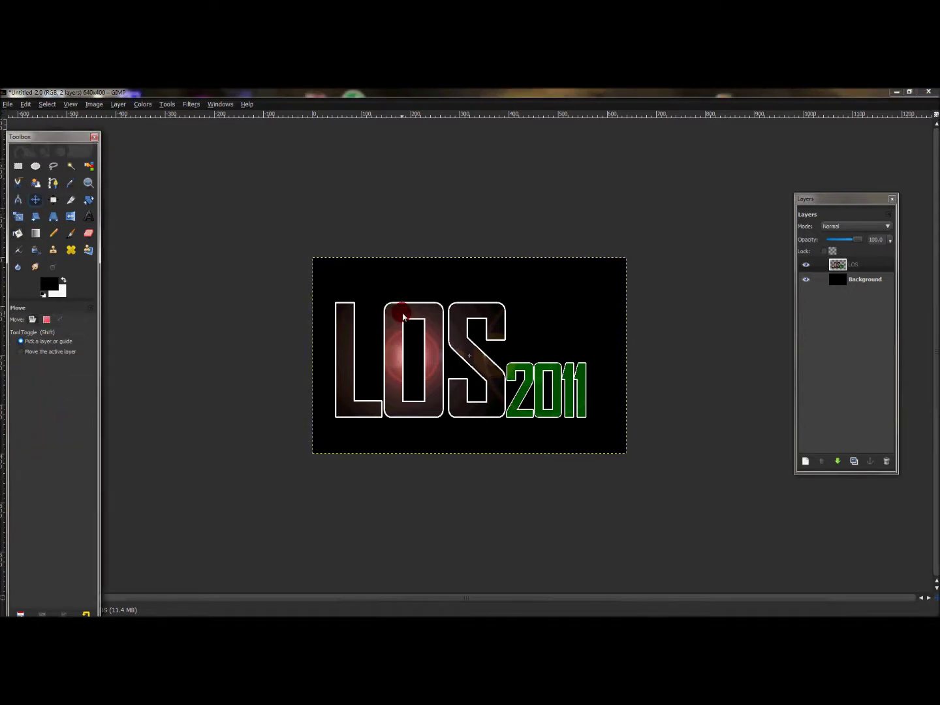
drag(392, 321, 409, 319)
key(Up)
key(Up)
key(Up)
key(Up)
key(Up)
key(Up)
key(Up)
key(Up)
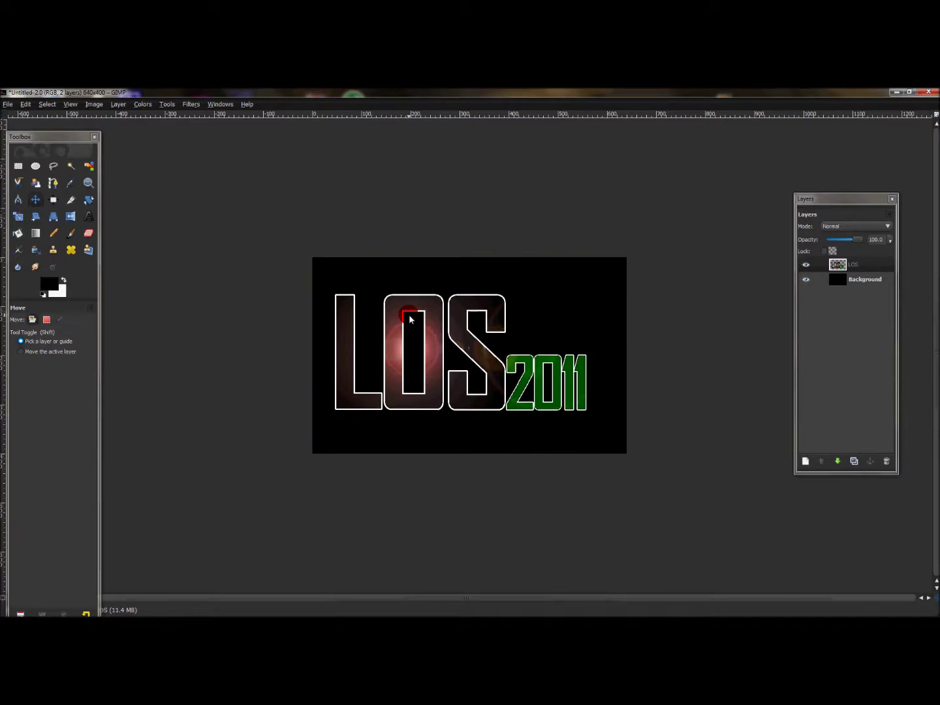
key(Up)
key(Up)
key(Up)
key(Up)
key(Up)
key(Up)
key(Up)
key(Up)
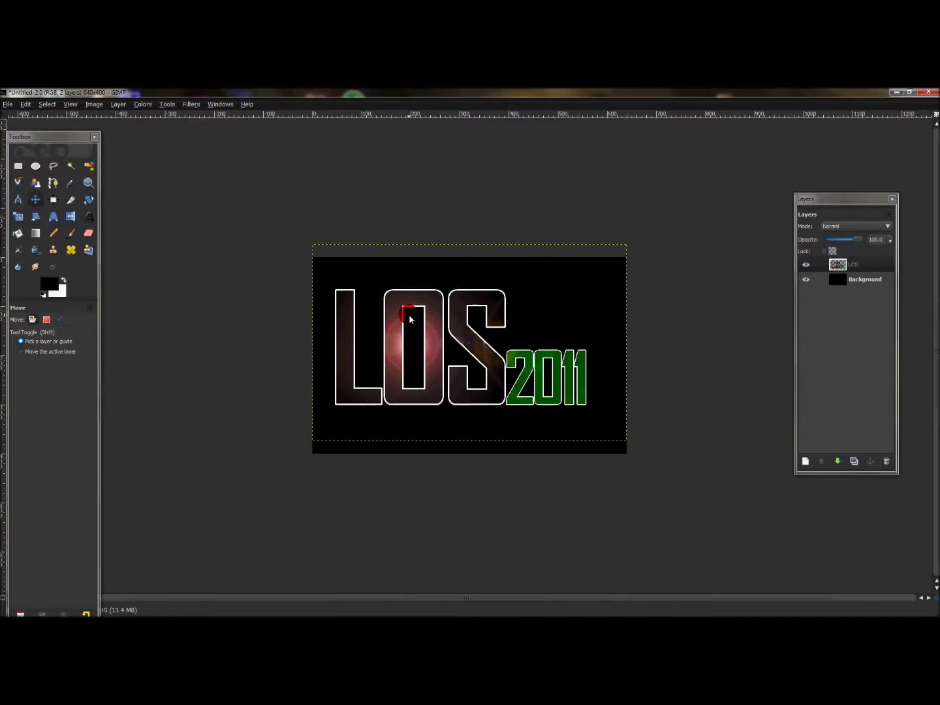
Nudge the LOS 2011 lettering layer further up until the letters sit just below the canvas's upper edge.
key(Up)
key(Up)
key(Up)
key(Up)
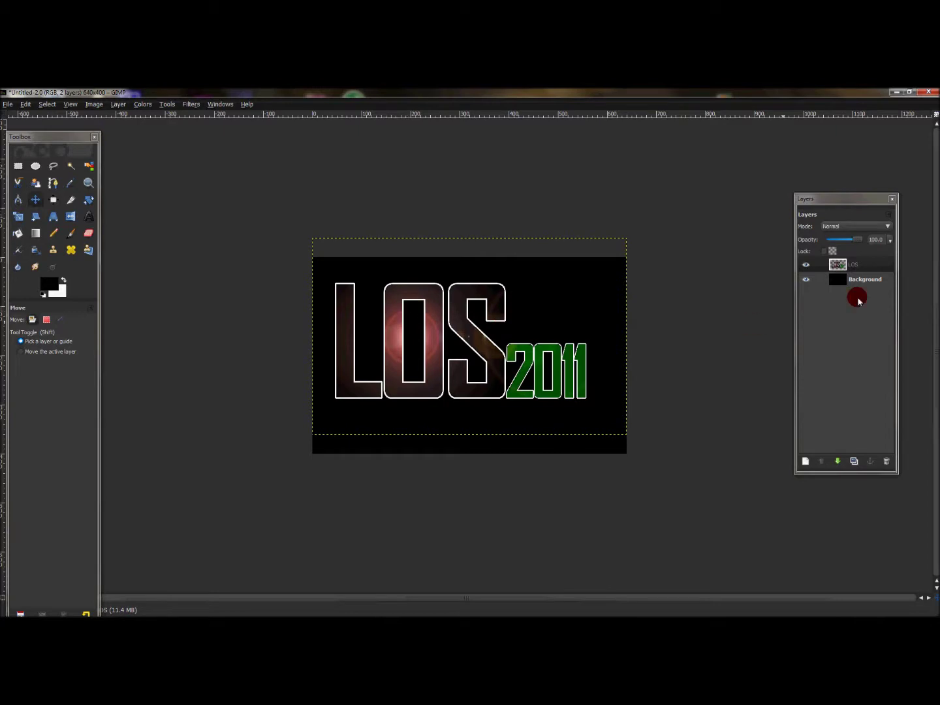
click(817, 288)
click(496, 316)
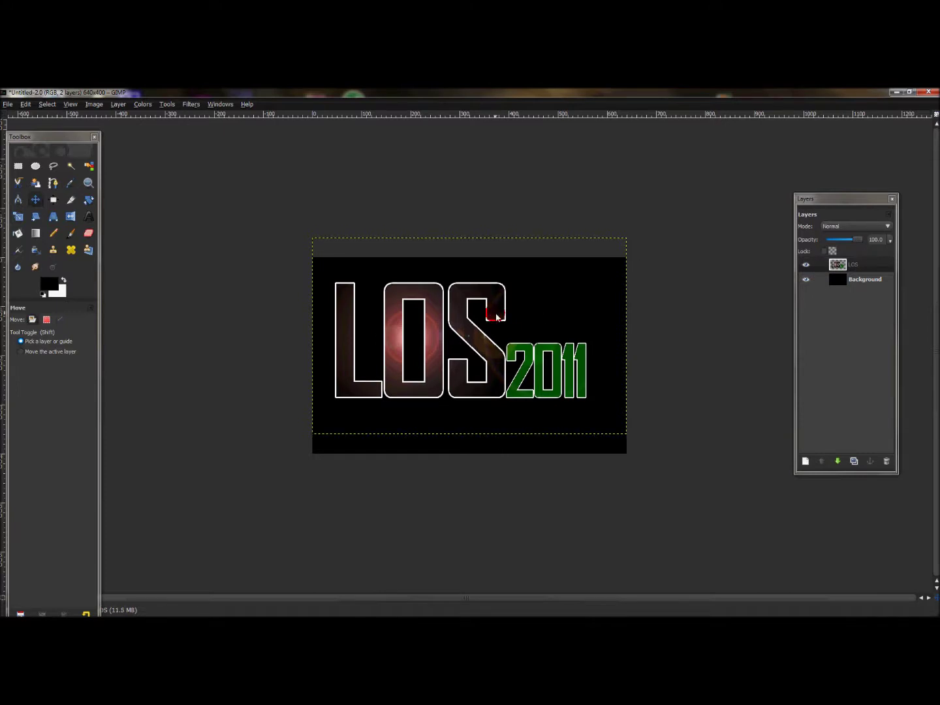
key(Up)
key(Up)
key(Up)
key(Up)
key(Up)
key(Up)
key(Up)
key(Up)
key(Up)
key(Up)
key(Up)
key(Up)
key(Up)
key(Up)
key(Up)
key(Up)
key(Up)
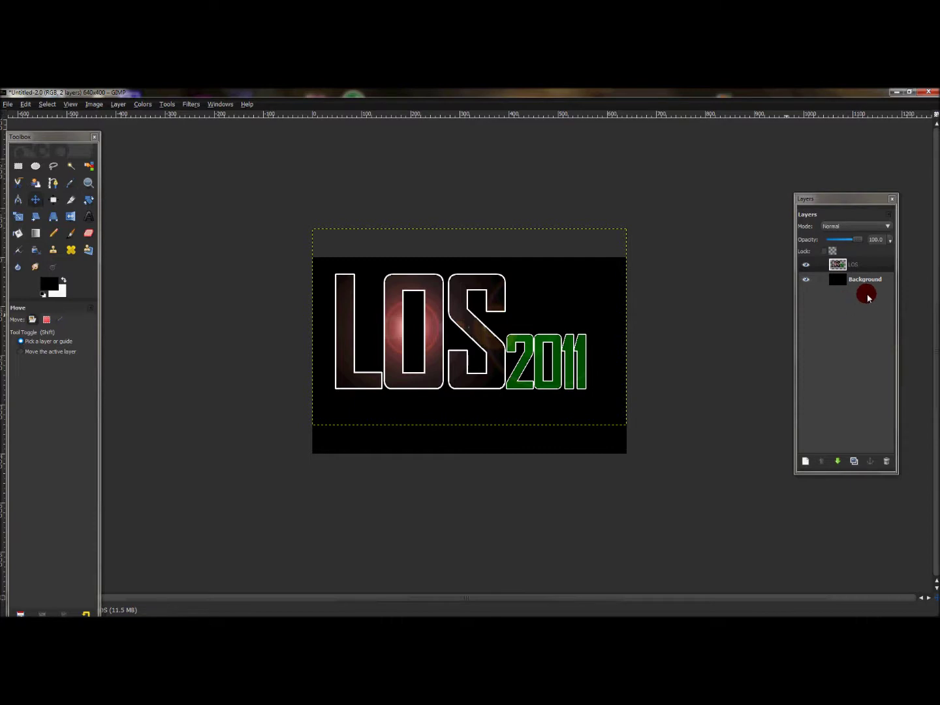
Fit the LOS layer to the image size and duplicate it.
click(116, 104)
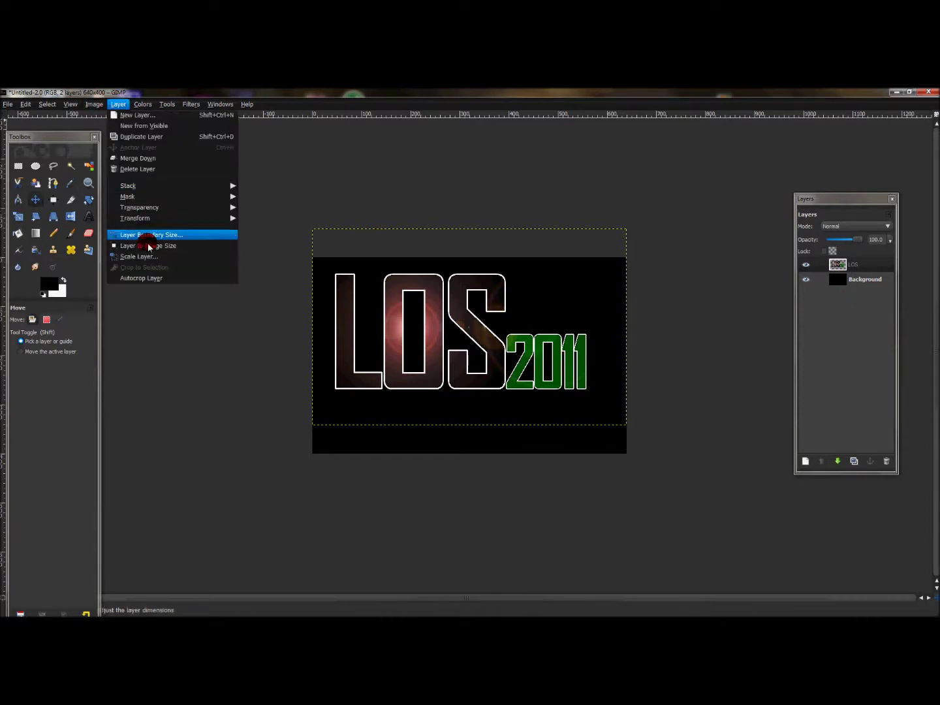
click(157, 247)
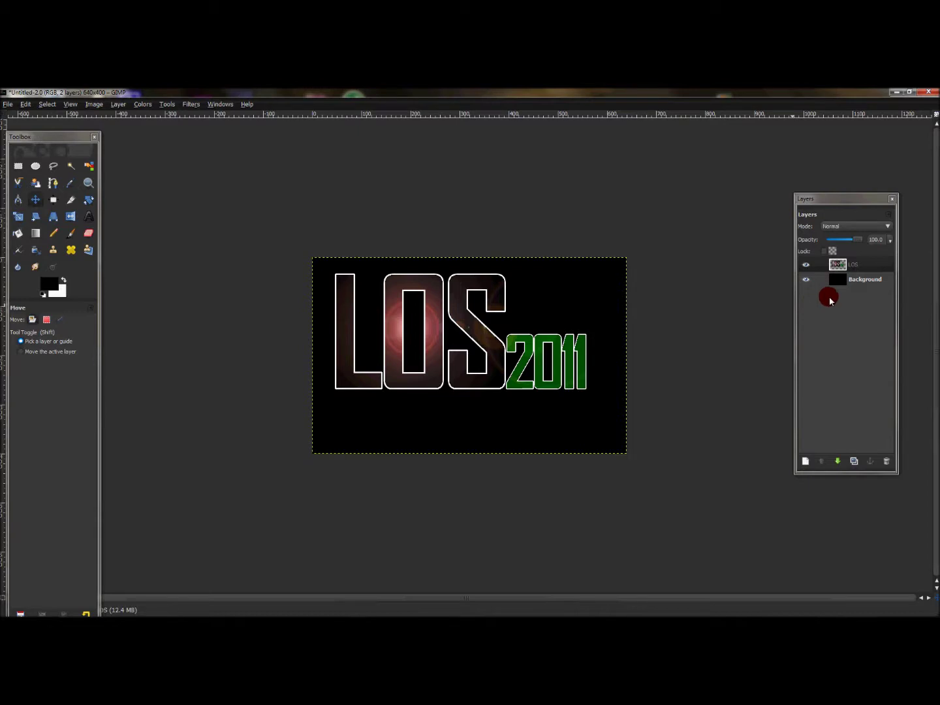
click(851, 263)
right_click(850, 265)
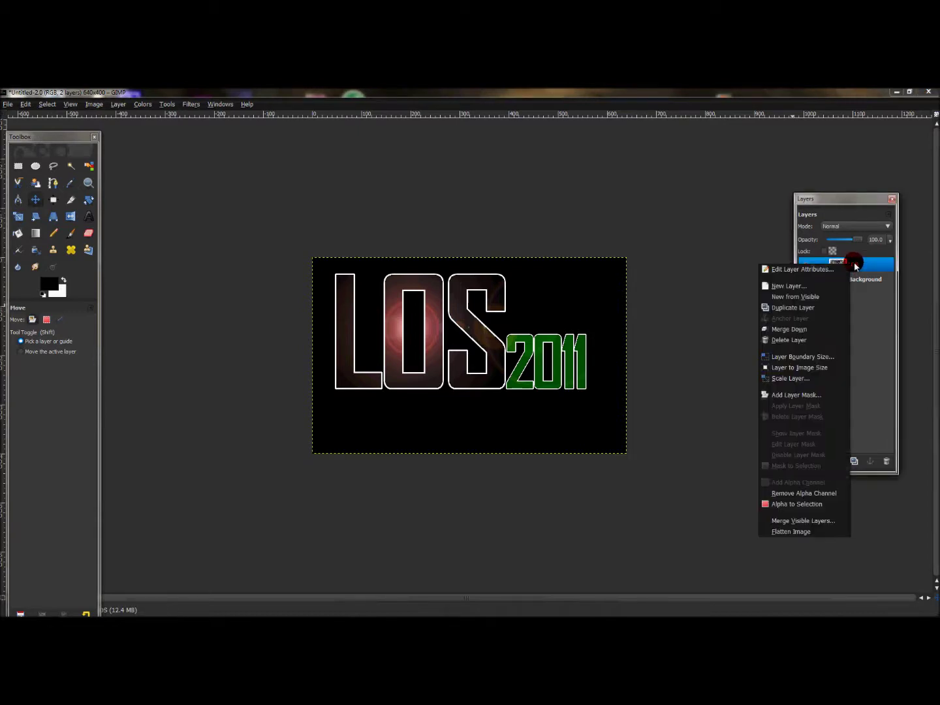
click(831, 311)
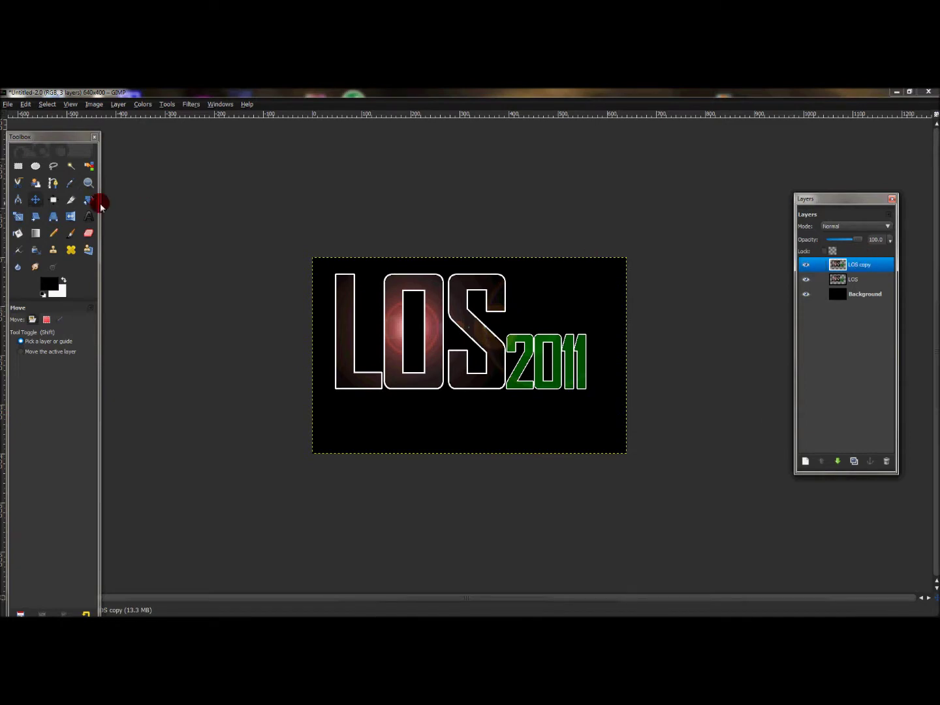
Flip the LOS copy layer upside down with the Perspective tool, bringing both upper corners straight down to about Y 560, below the canvas.
click(54, 220)
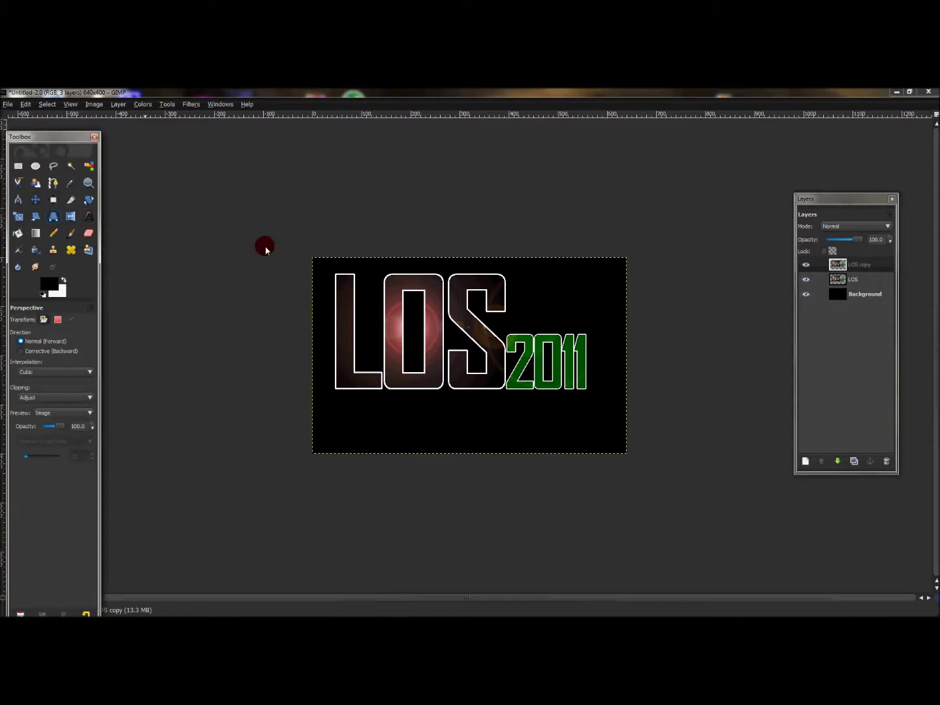
click(585, 283)
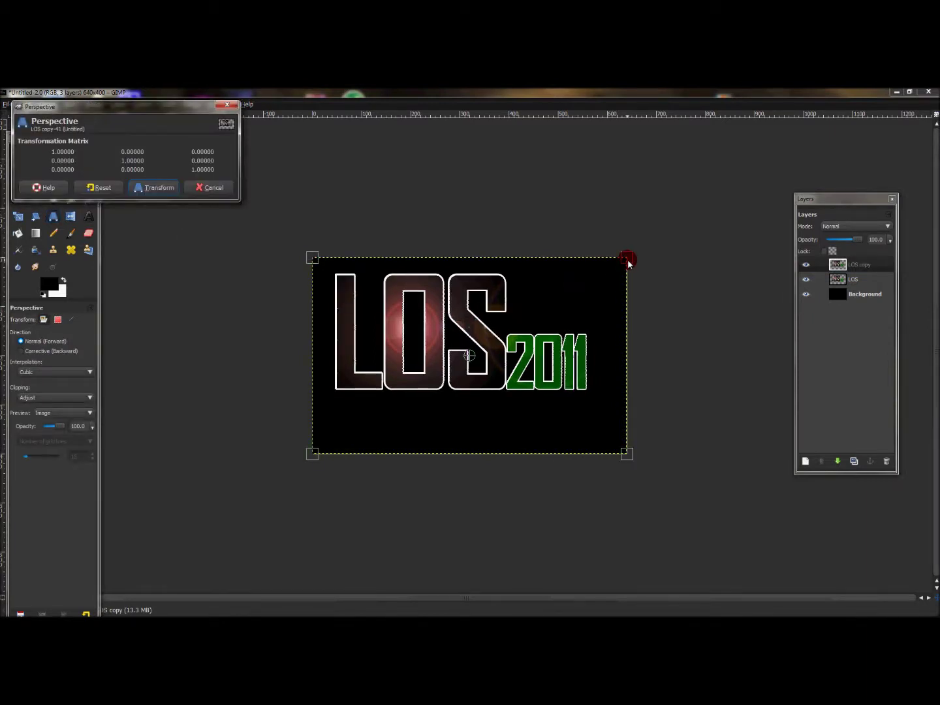
mouse_move(627, 259)
mouse_down()
mouse_move(619, 372)
mouse_move(628, 532)
mouse_up()
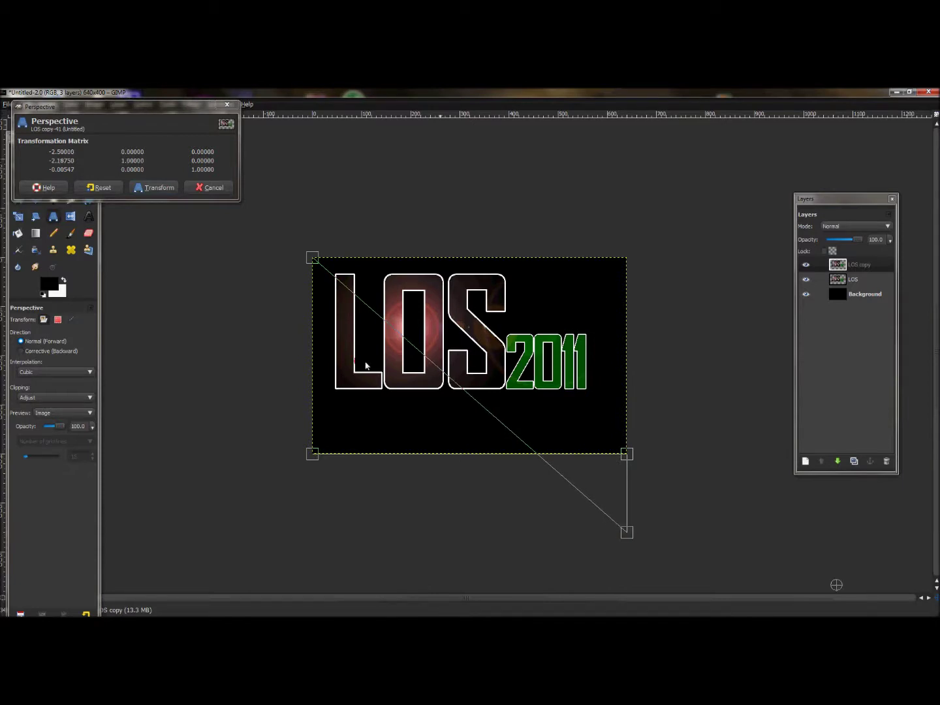
drag(314, 258, 313, 534)
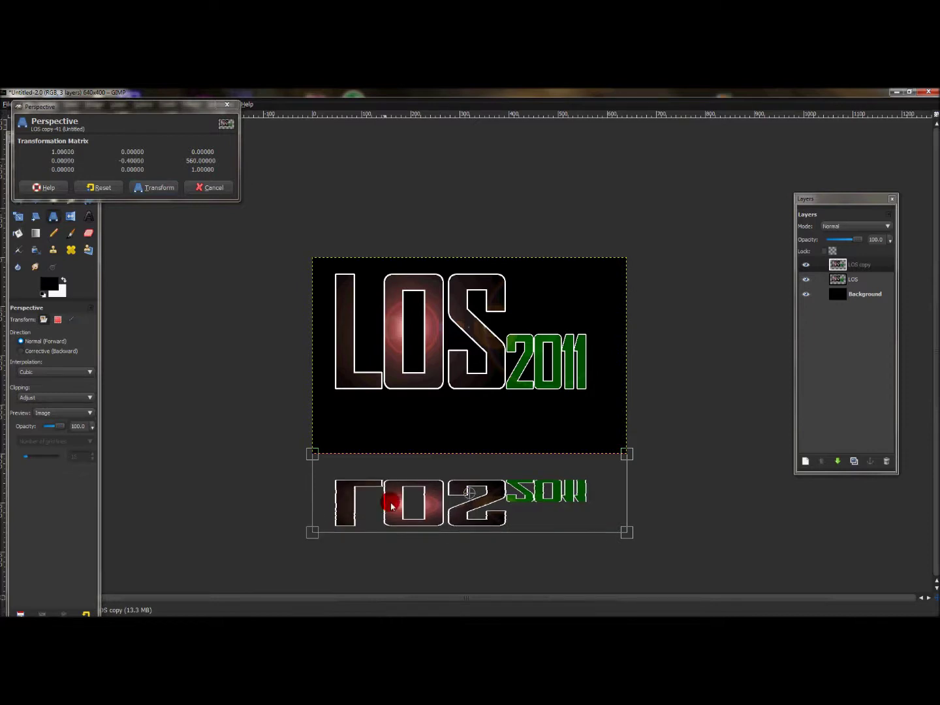
click(132, 190)
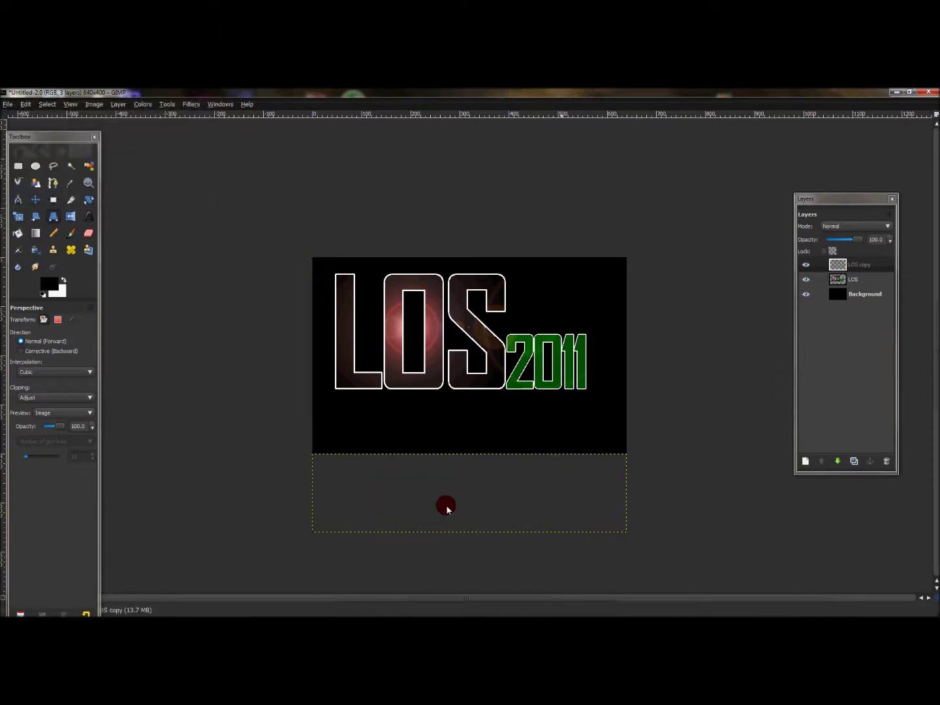
Move the flipped LOS copy layer up until it sits directly beneath the original lettering as its reflection.
click(36, 199)
click(469, 489)
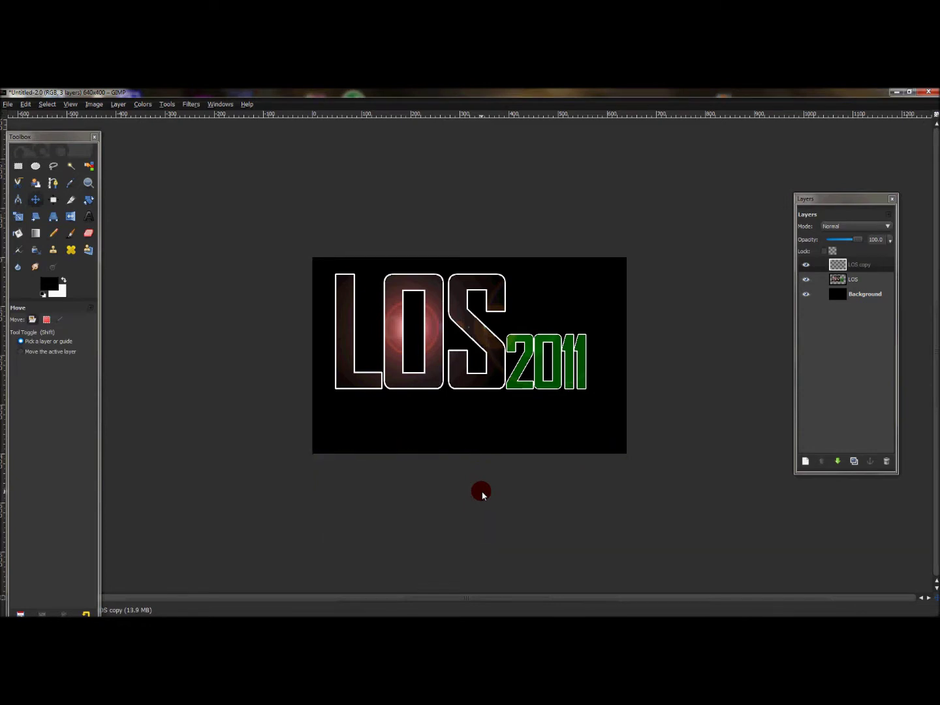
key(Up)
key(Up)
key(Up)
key(Up)
key(Up)
key(Up)
key(Up)
key(Up)
key(Up)
key(Up)
key(Up)
key(Up)
key(Up)
key(Up)
key(Up)
key(Up)
key(Up)
key(Up)
key(Up)
key(Up)
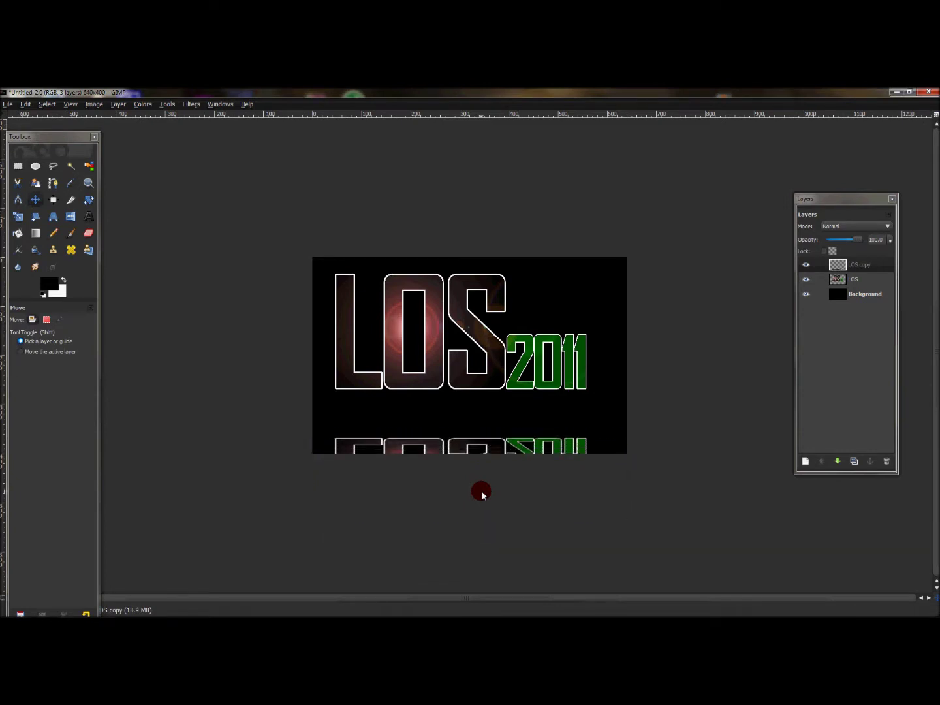
key(Up)
key(Up)
key(Up)
key(Up)
key(Up)
key(Up)
key(Up)
key(Up)
key(Up)
key(Up)
key(Up)
key(Up)
key(Up)
key(Up)
key(Up)
key(Up)
key(Up)
key(Up)
key(Up)
key(Up)
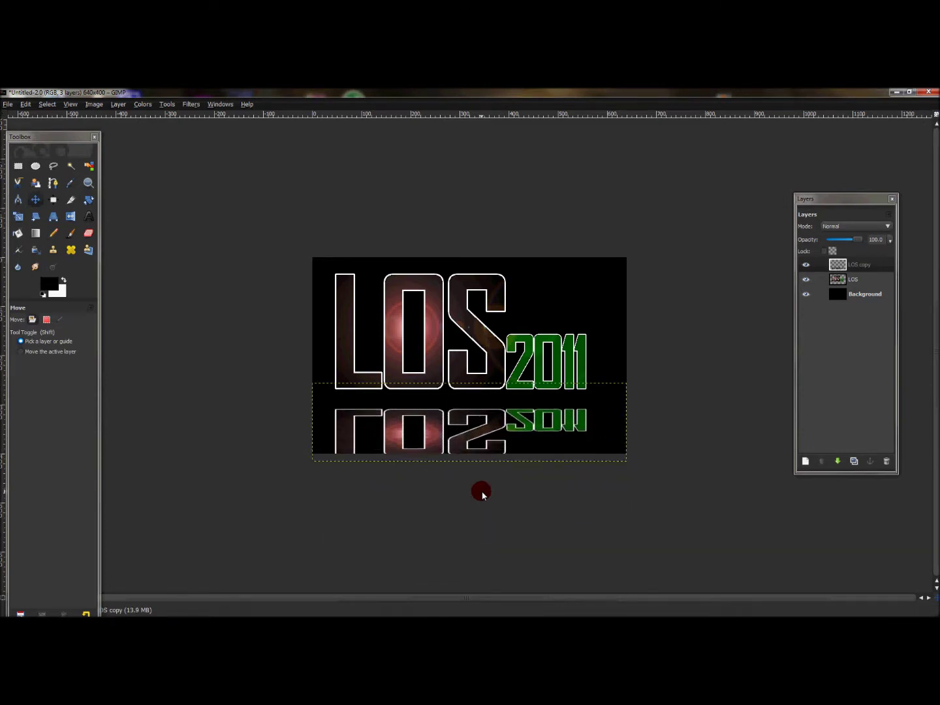
key(Up)
key(Up)
key(Up)
key(Up)
key(Up)
key(Up)
key(Up)
key(Up)
key(Up)
key(Up)
key(Up)
key(Up)
key(Up)
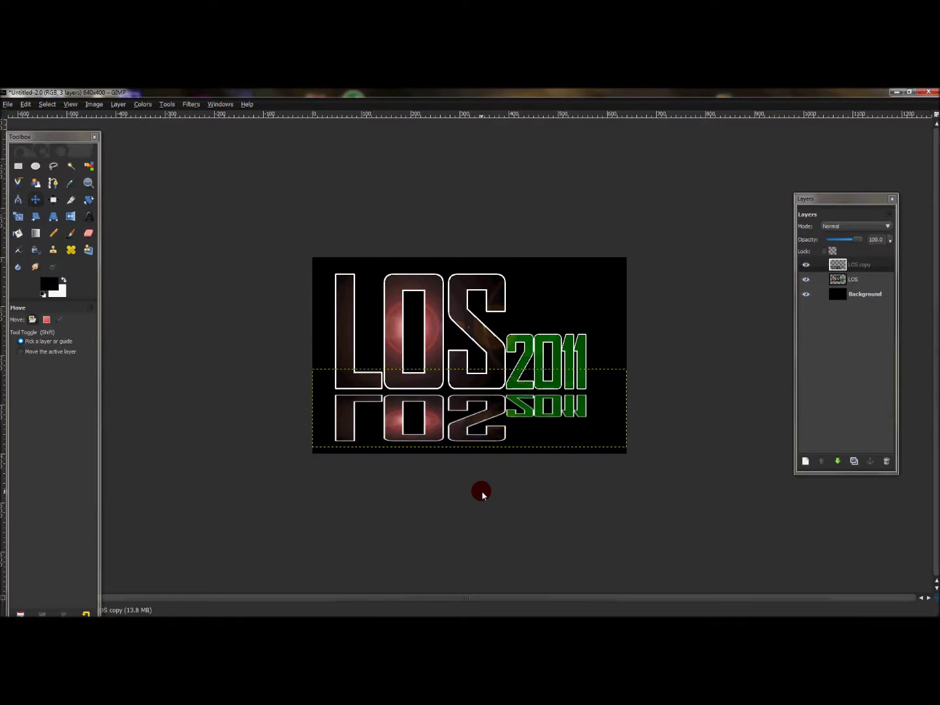
key(Up)
key(Up)
key(Up)
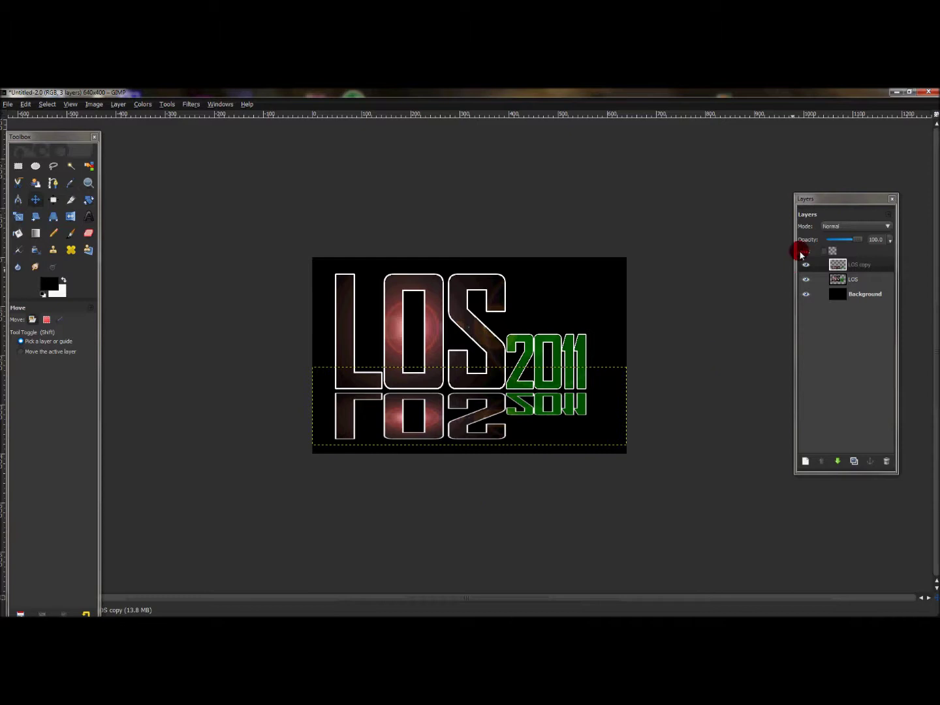
Apply a Gaussian Blur to the LOS copy layer with a 3.0 px horizontal and vertical radius.
click(185, 105)
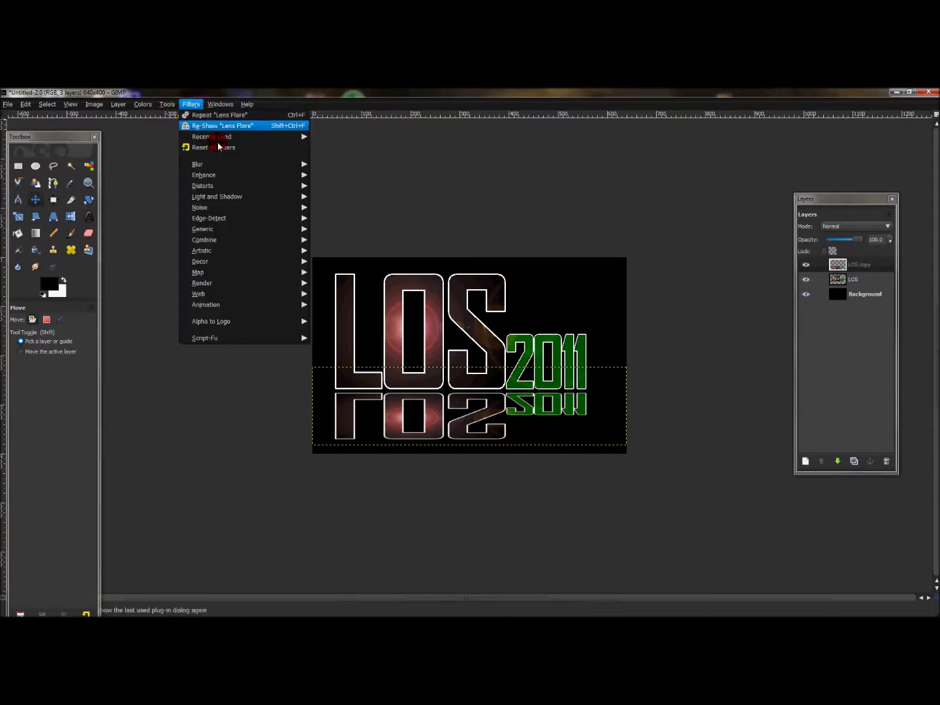
mouse_move(217, 166)
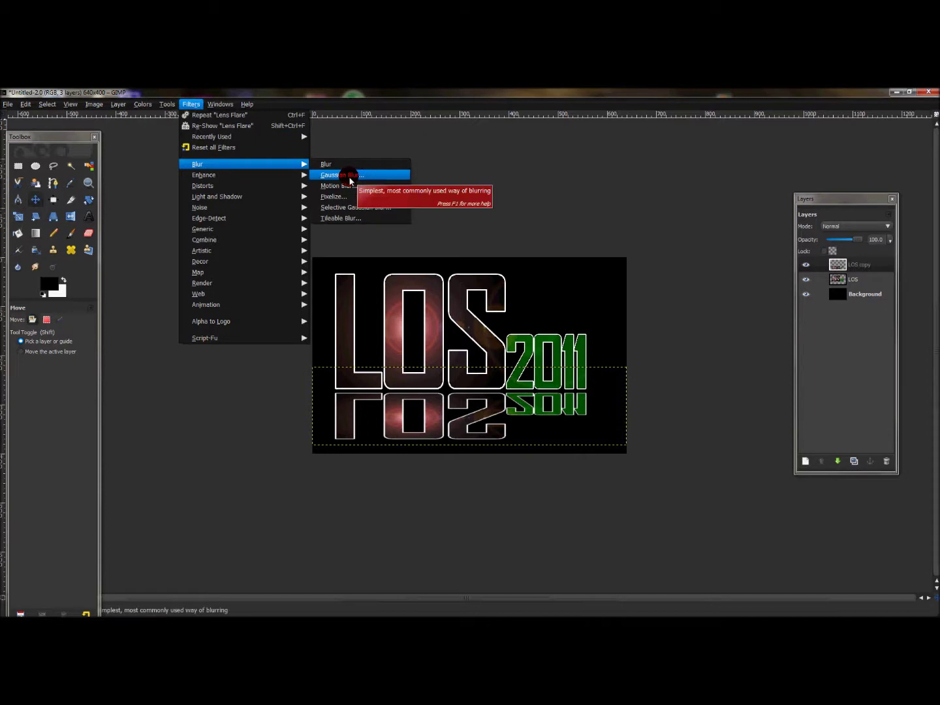
click(350, 177)
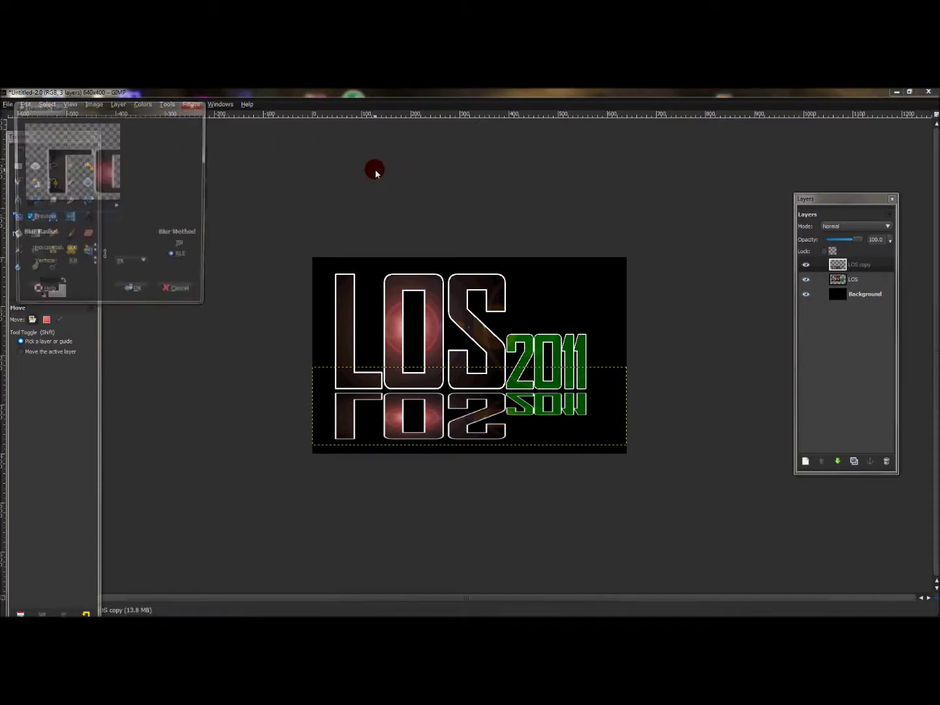
click(93, 255)
click(95, 268)
click(94, 261)
click(65, 264)
click(69, 250)
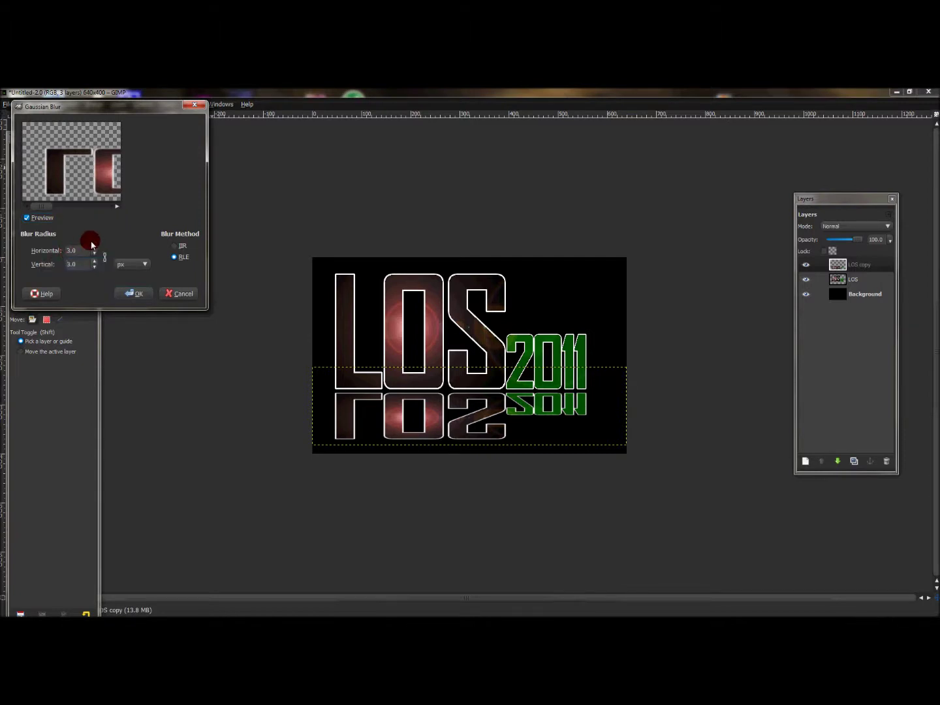
click(132, 294)
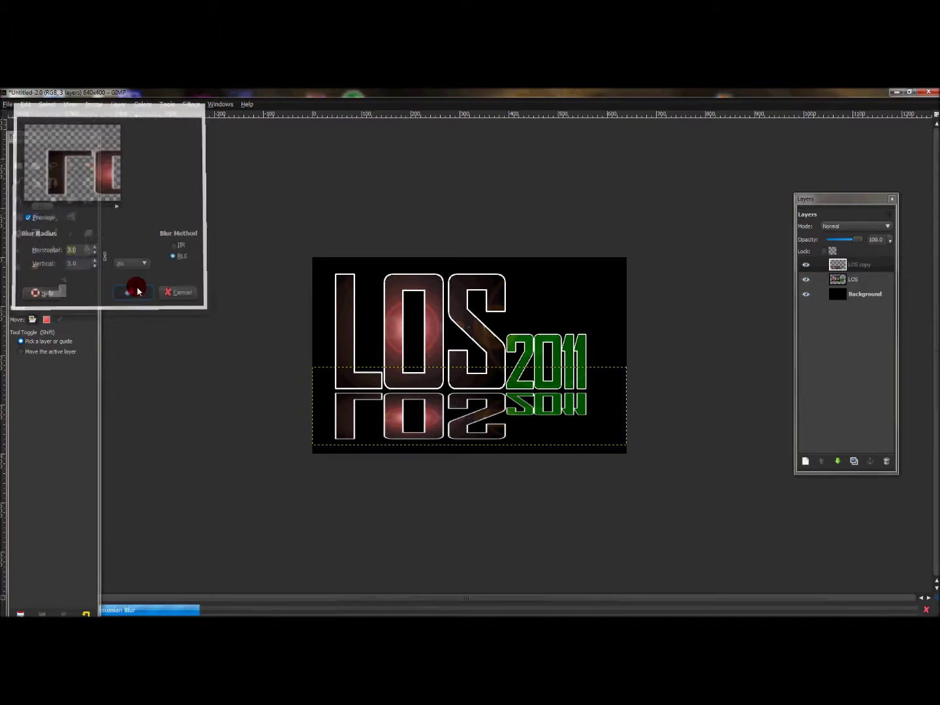
Lower the LOS copy layer's opacity to a faint reflection, keeping its mode Normal, and select the Background layer.
click(859, 226)
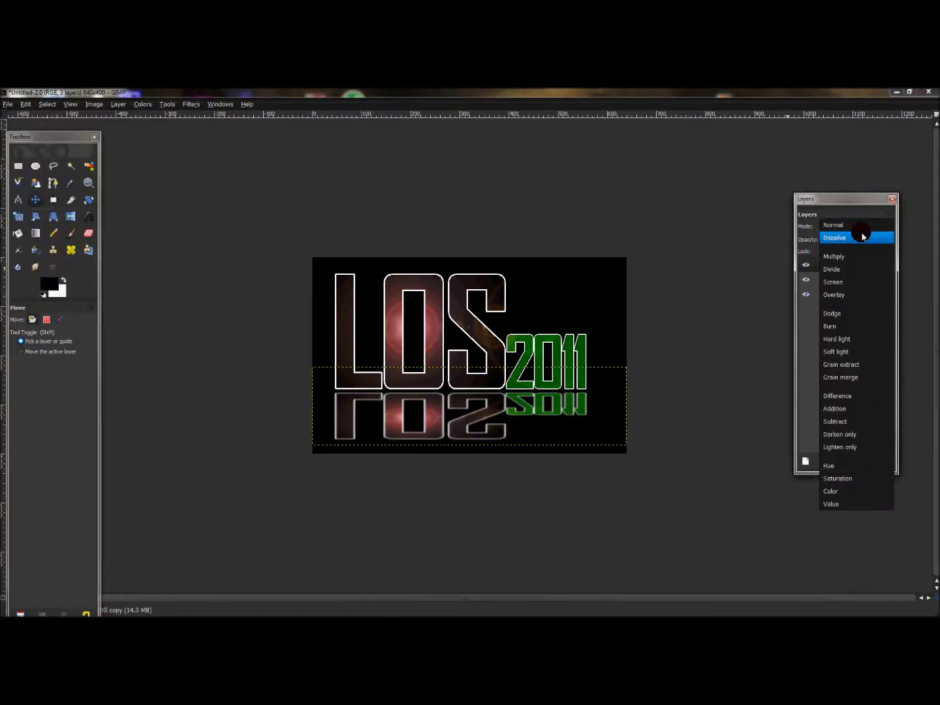
click(851, 220)
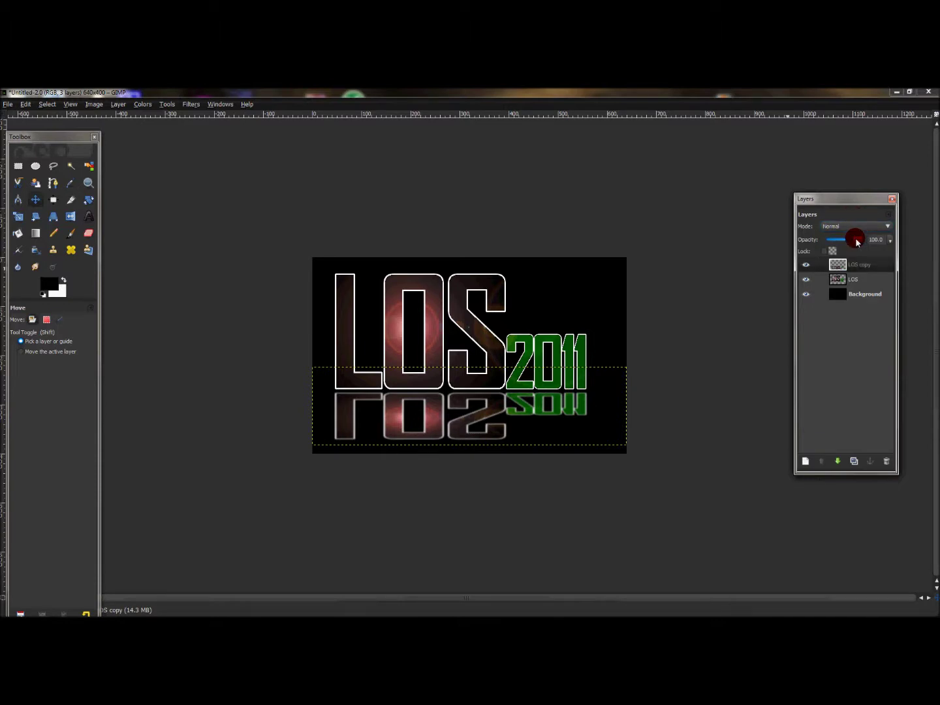
drag(857, 242, 838, 266)
click(822, 329)
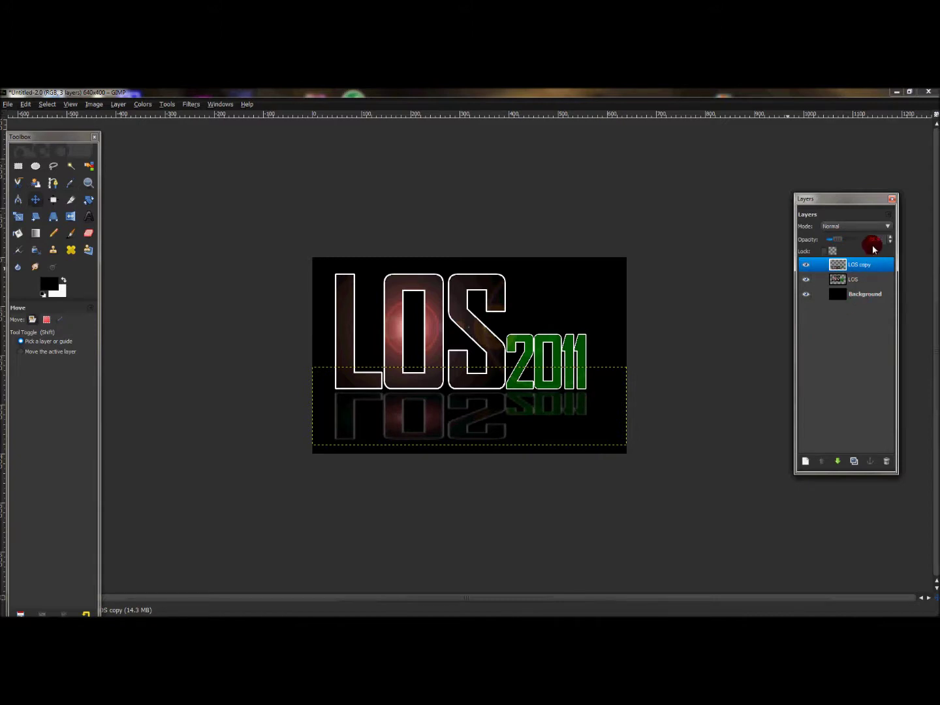
click(865, 293)
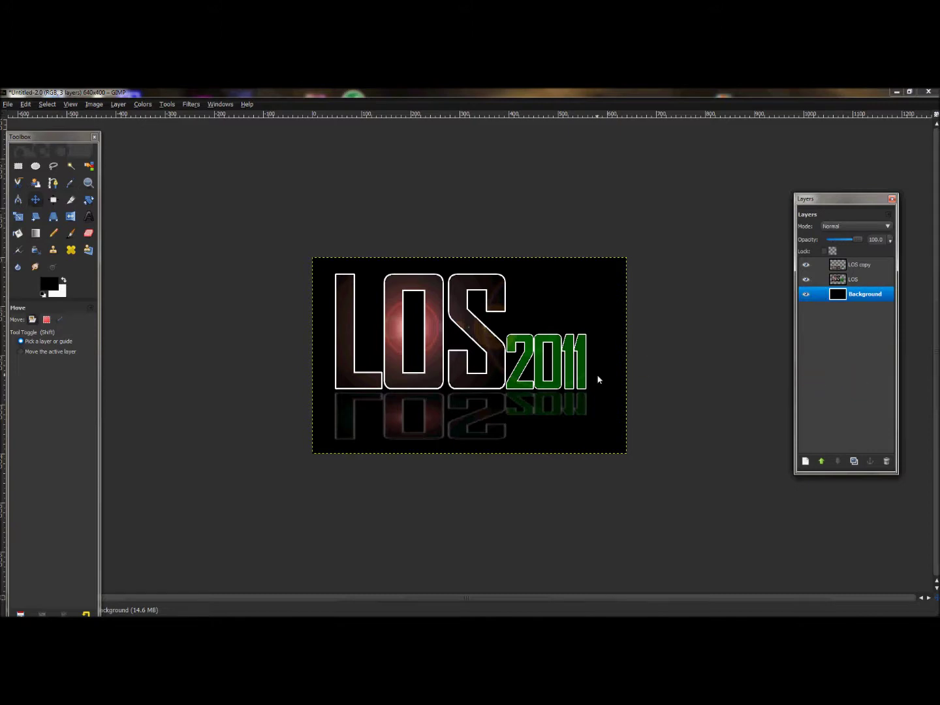
click(574, 368)
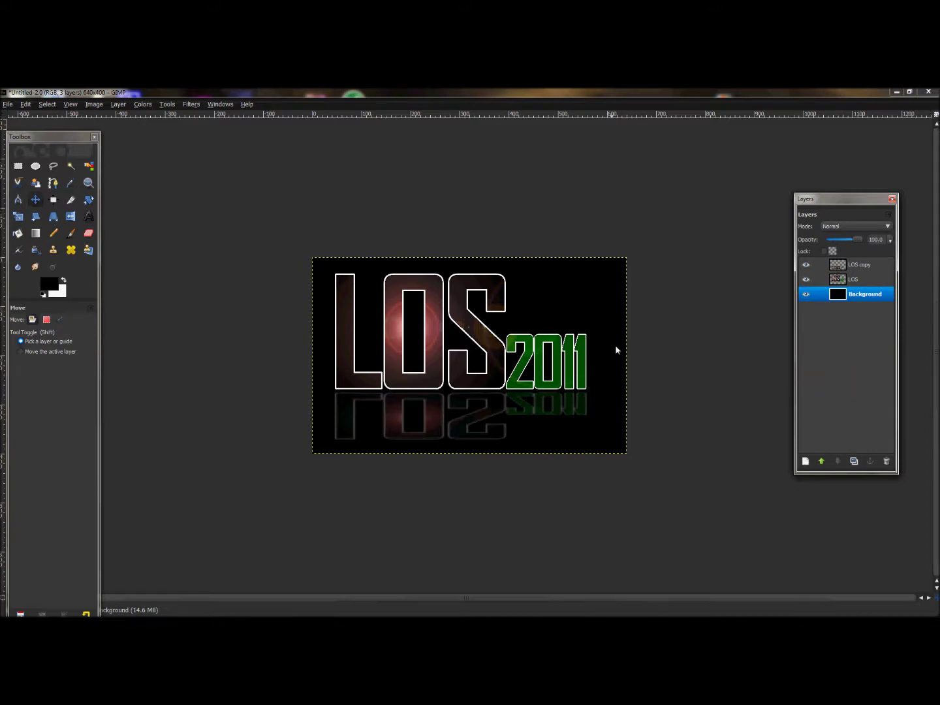